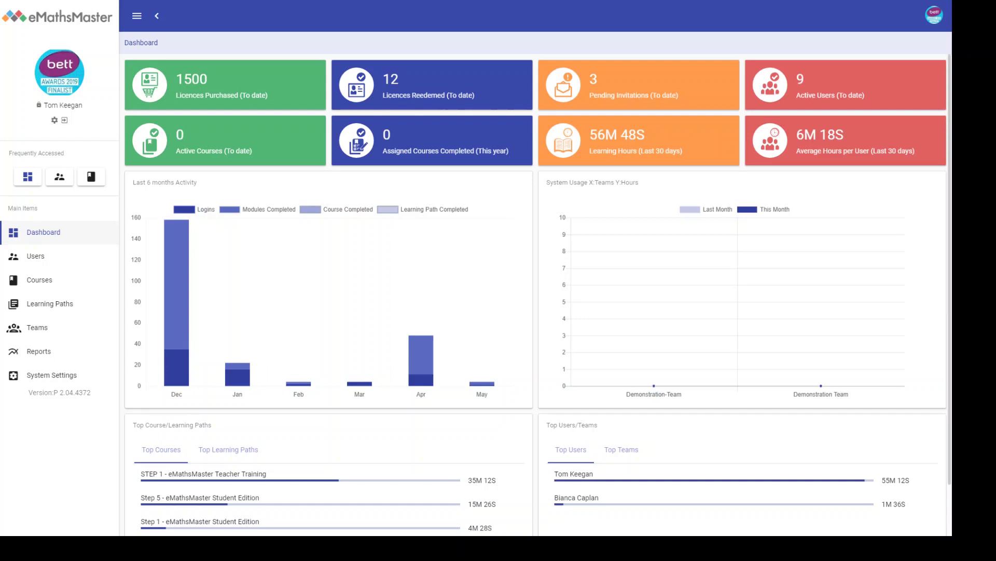
- Examine the dashboard's six-month activity chart, top learning paths and top teams
mouse_move(237, 373)
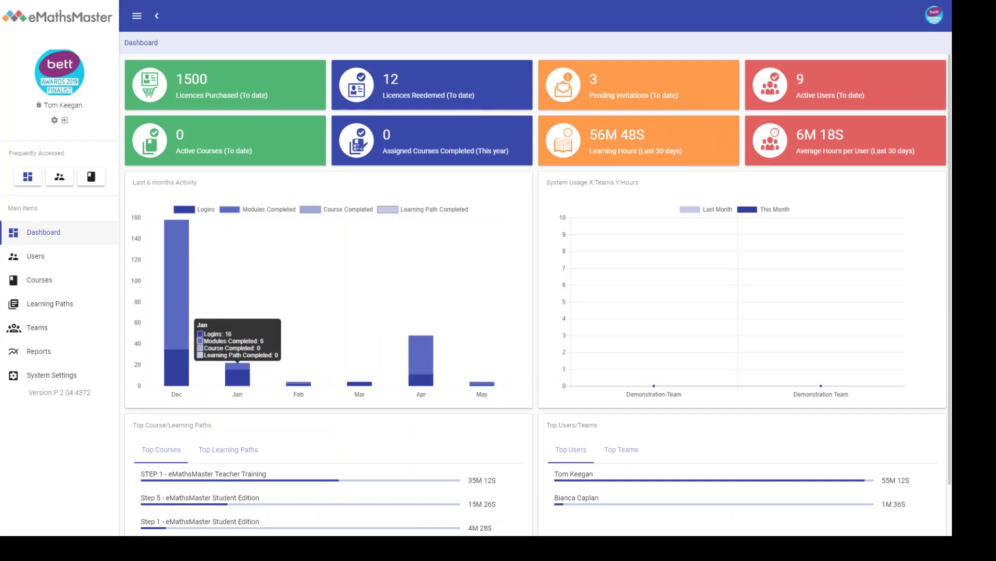
mouse_move(359, 383)
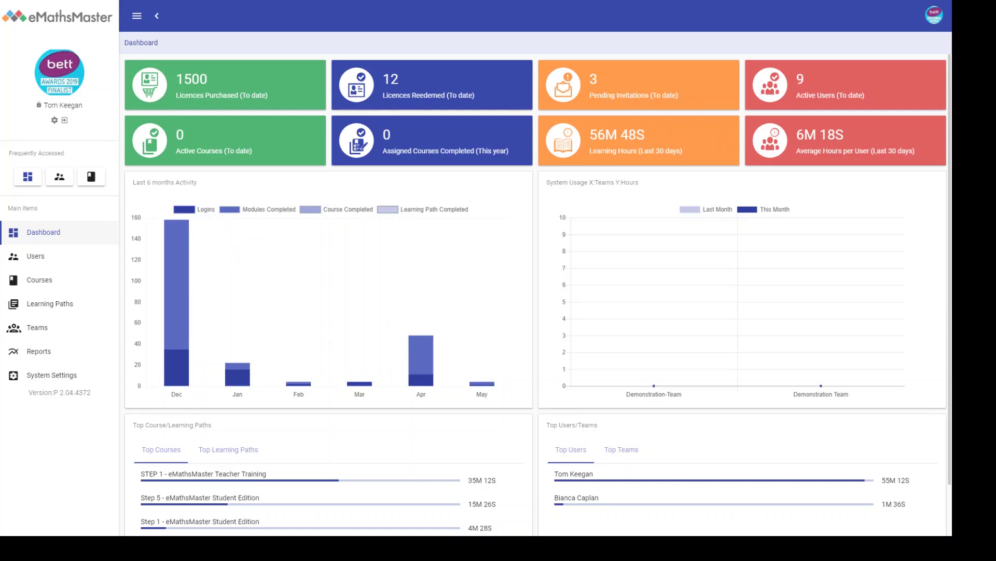
mouse_move(176, 252)
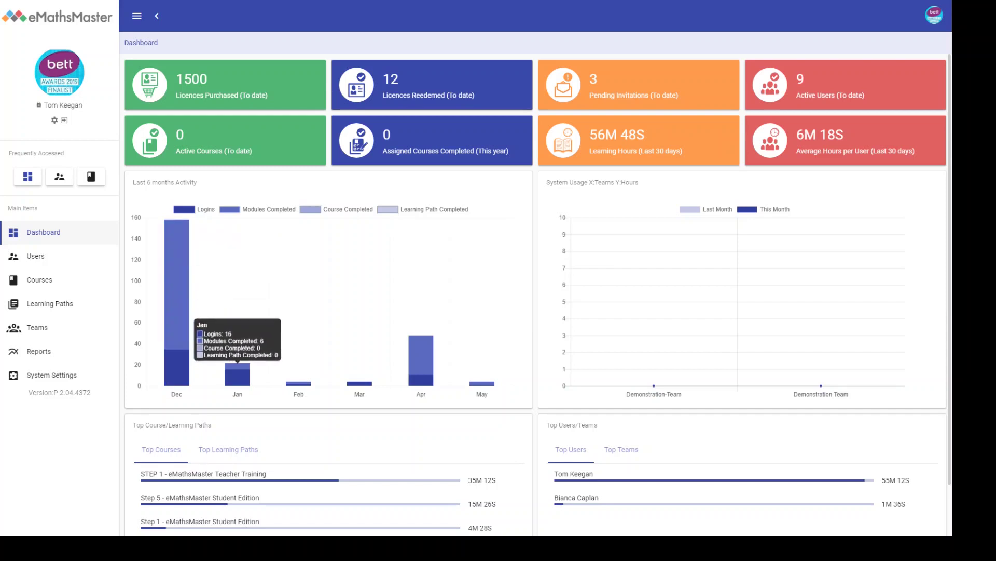
mouse_move(298, 383)
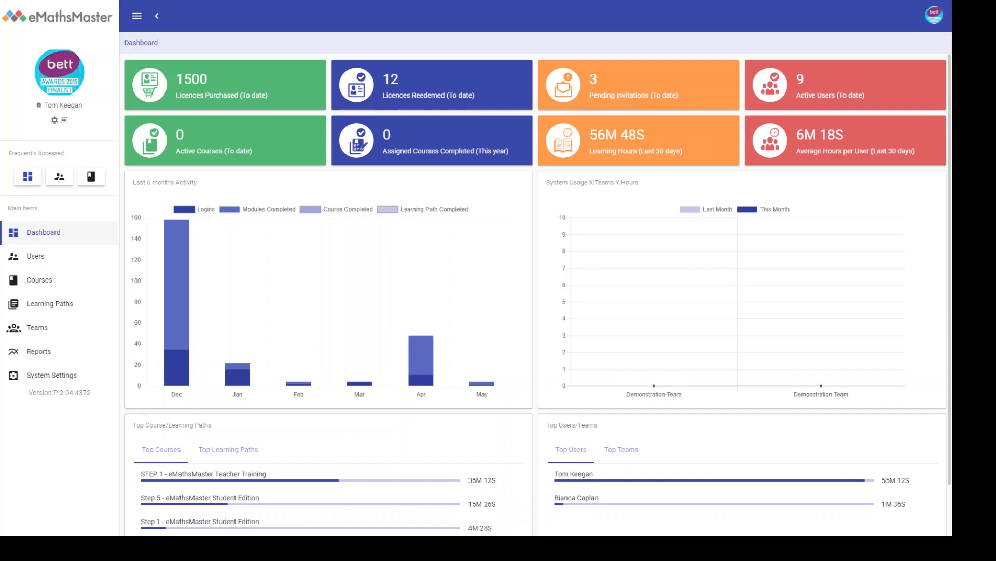
scroll(395, 311, "down", 2)
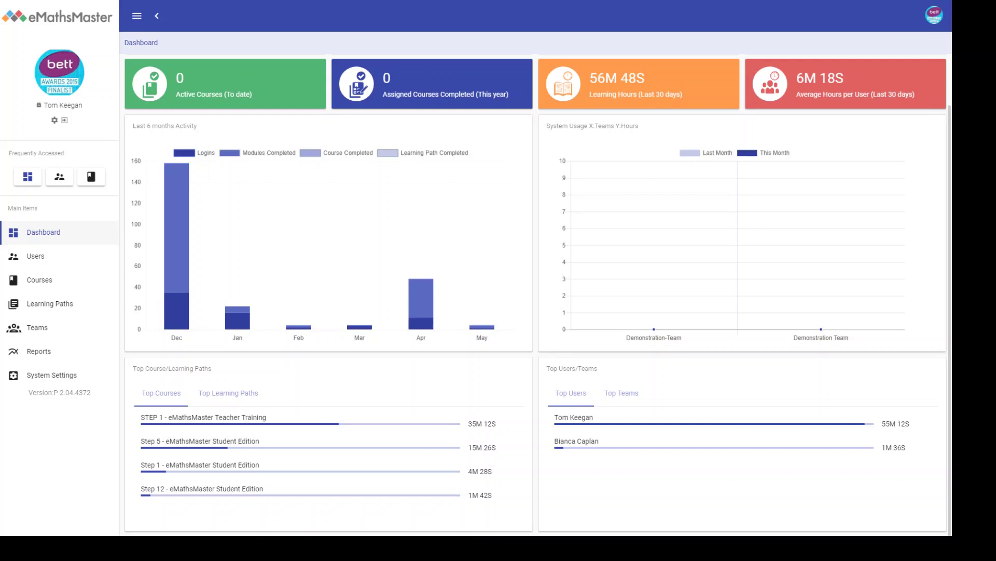
left_click(228, 393)
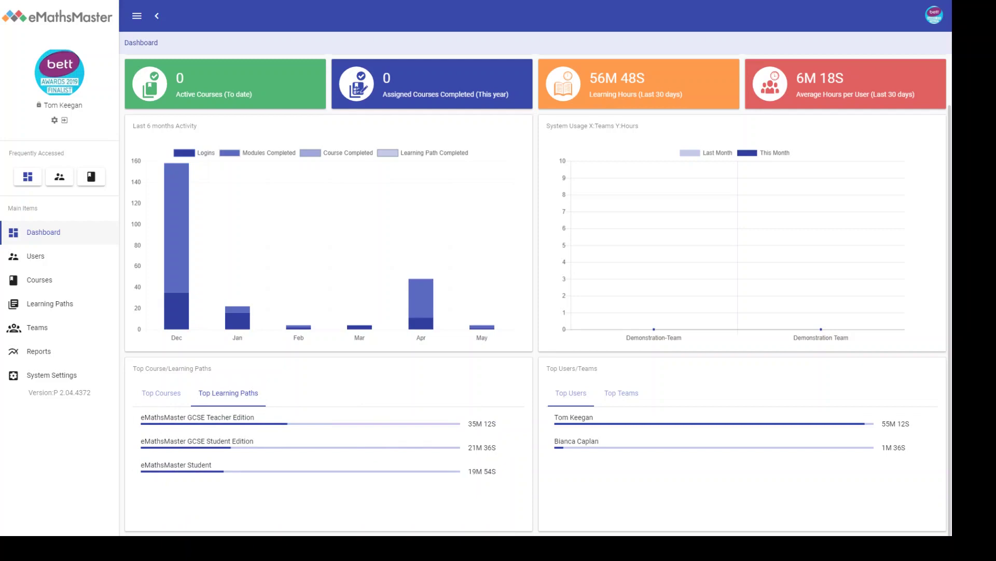
left_click(621, 393)
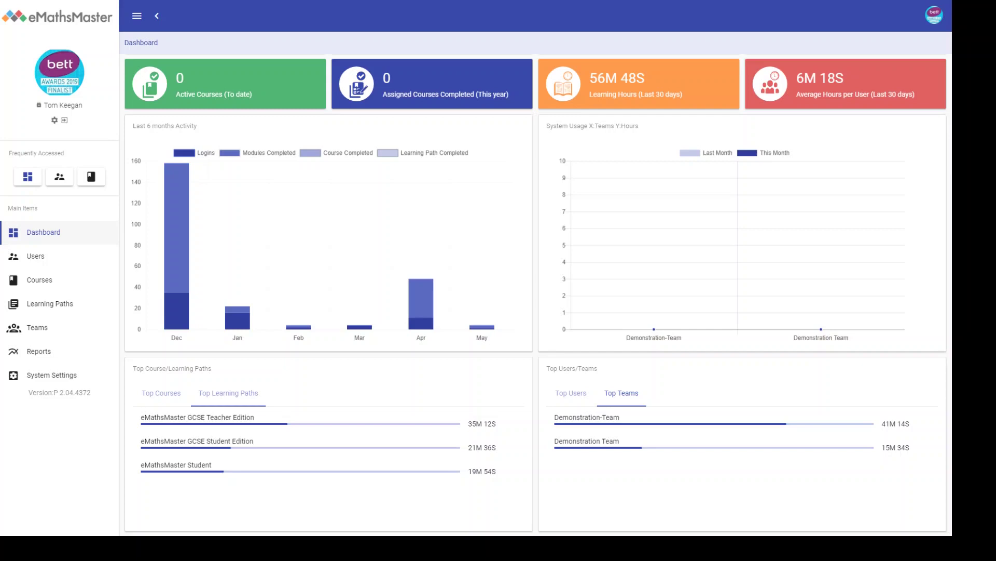
- Open the Operations Manager's user profile for editing and view its course and learning path assignments
left_click(35, 256)
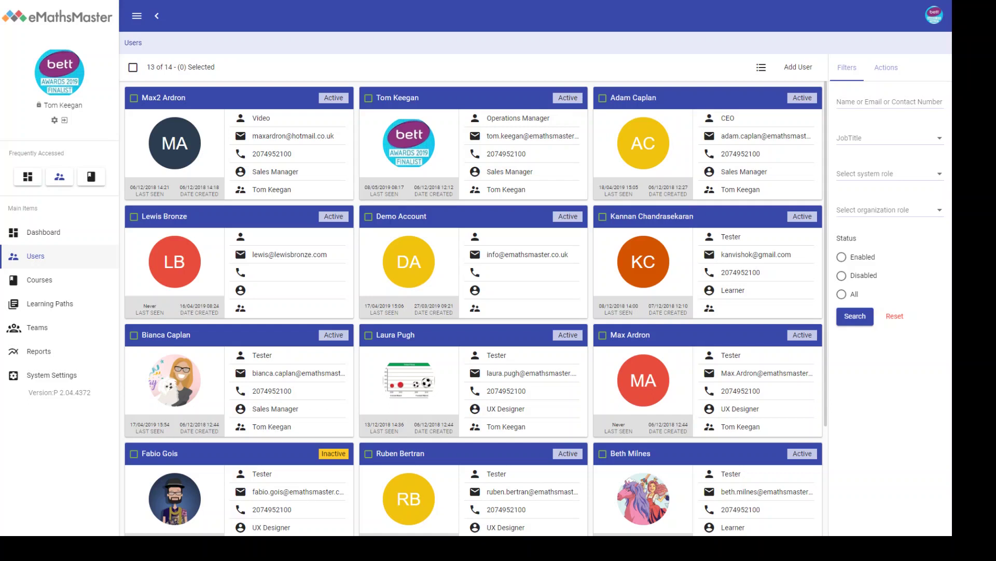
left_click(368, 98)
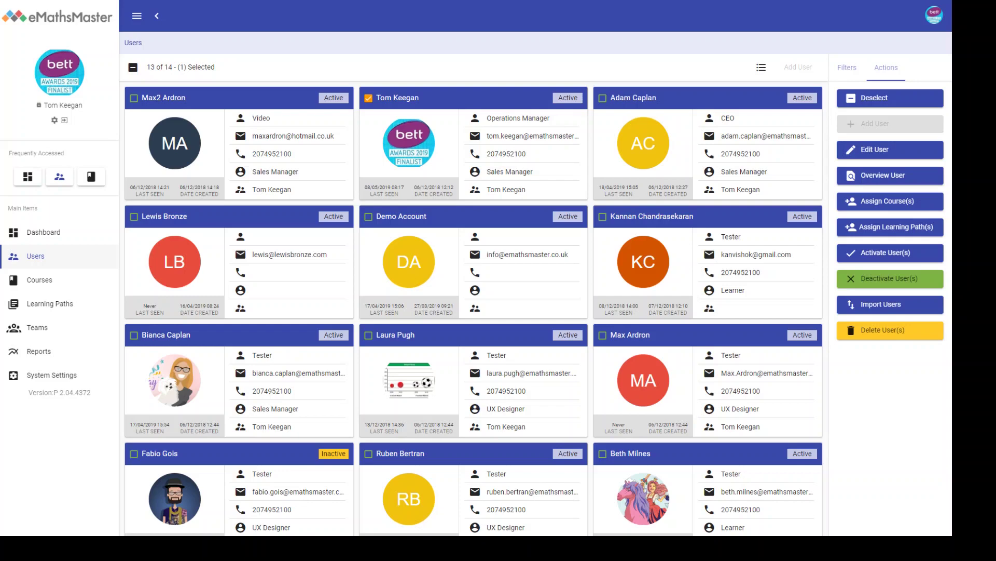
left_click(875, 150)
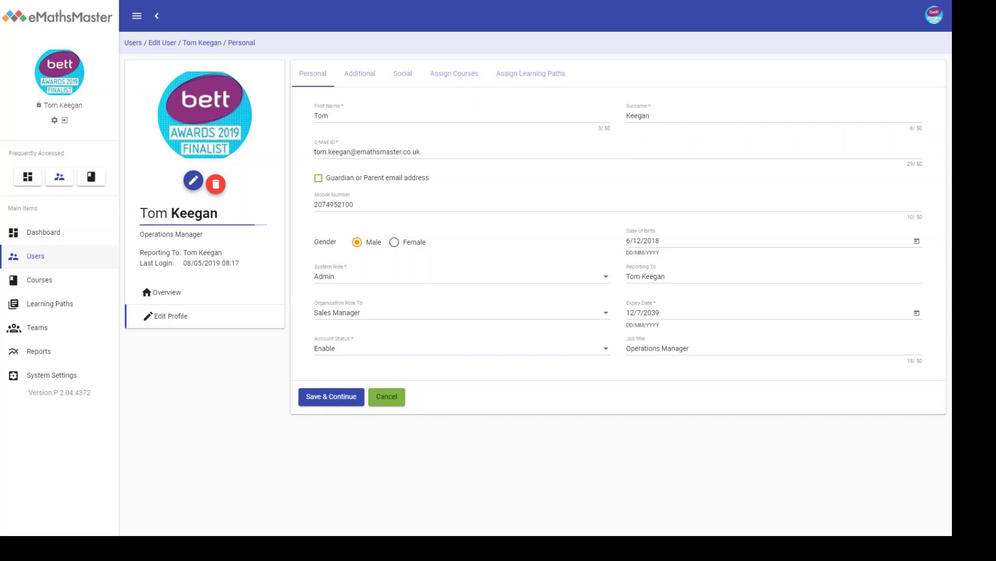
left_click(454, 73)
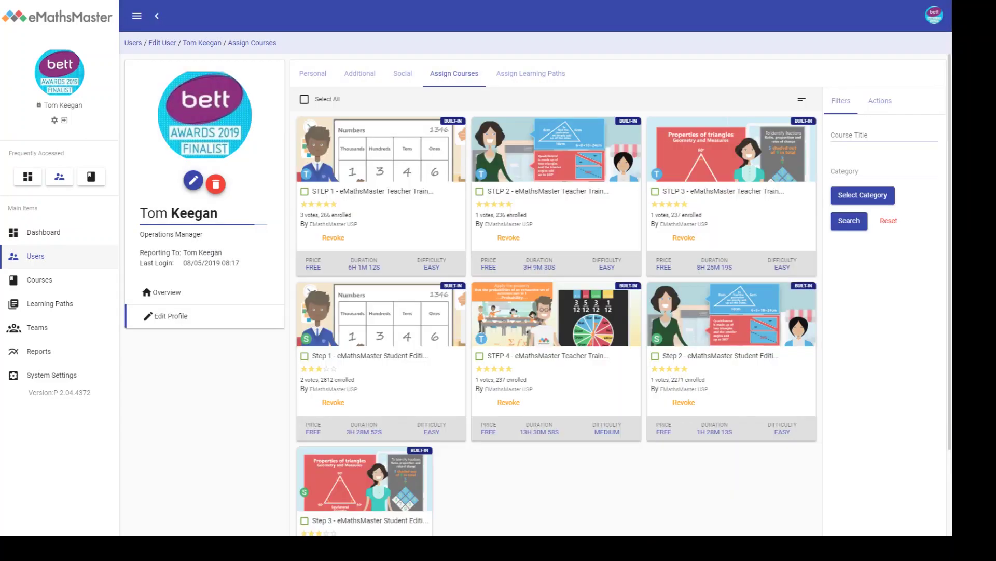
left_click(530, 73)
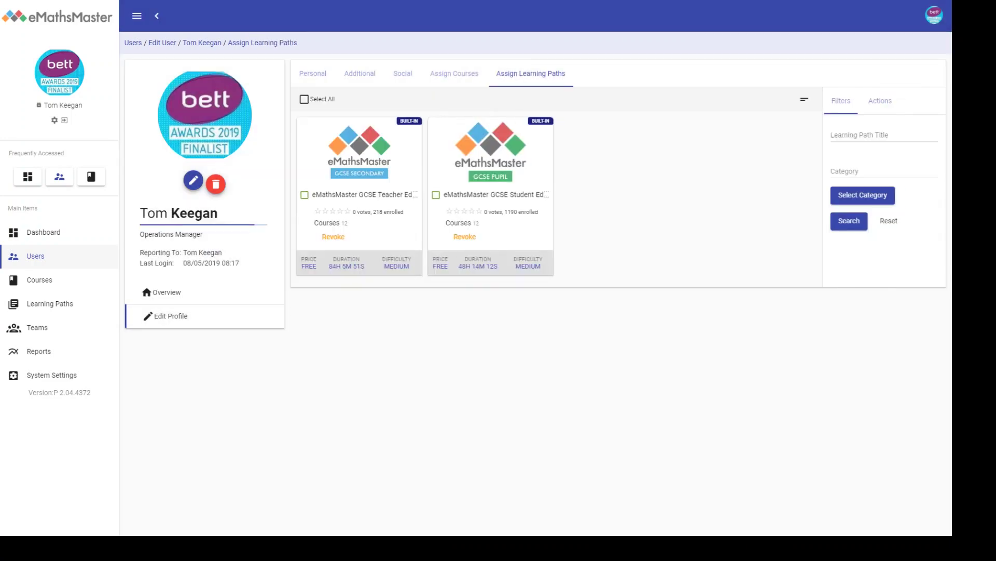
- Check the account status options in the profile's personal details, leaving Enable selected
left_click(313, 73)
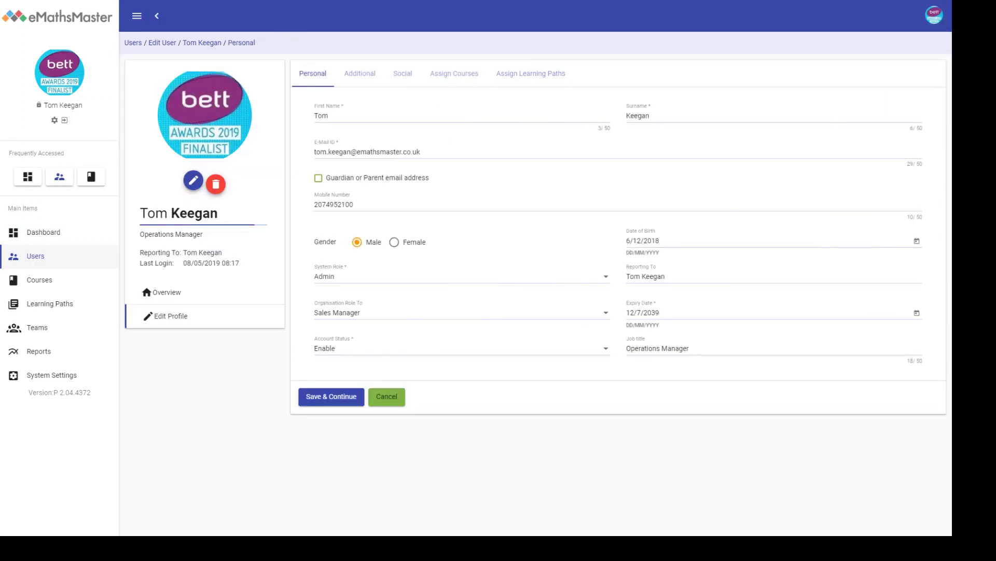
left_click(460, 349)
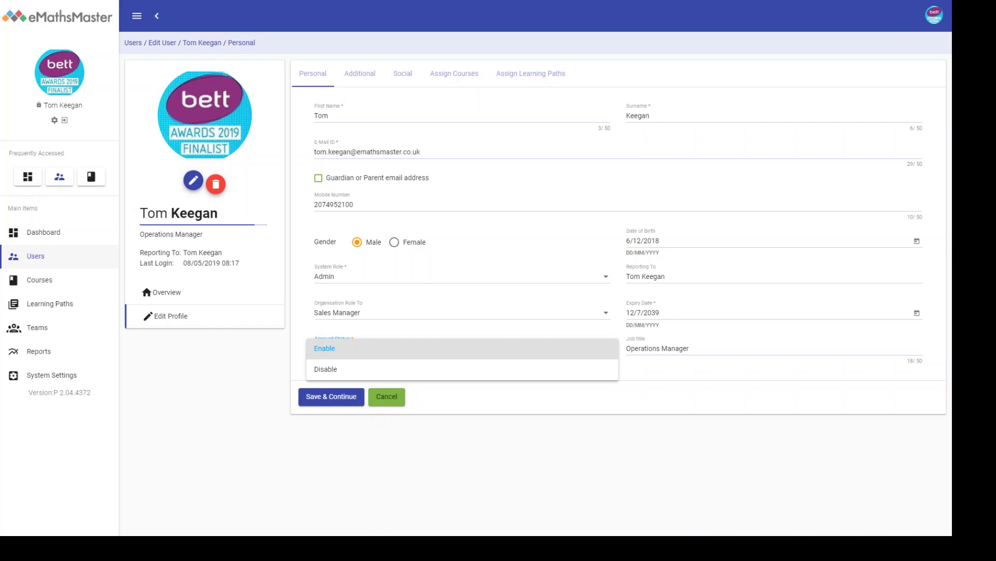
key("Return")
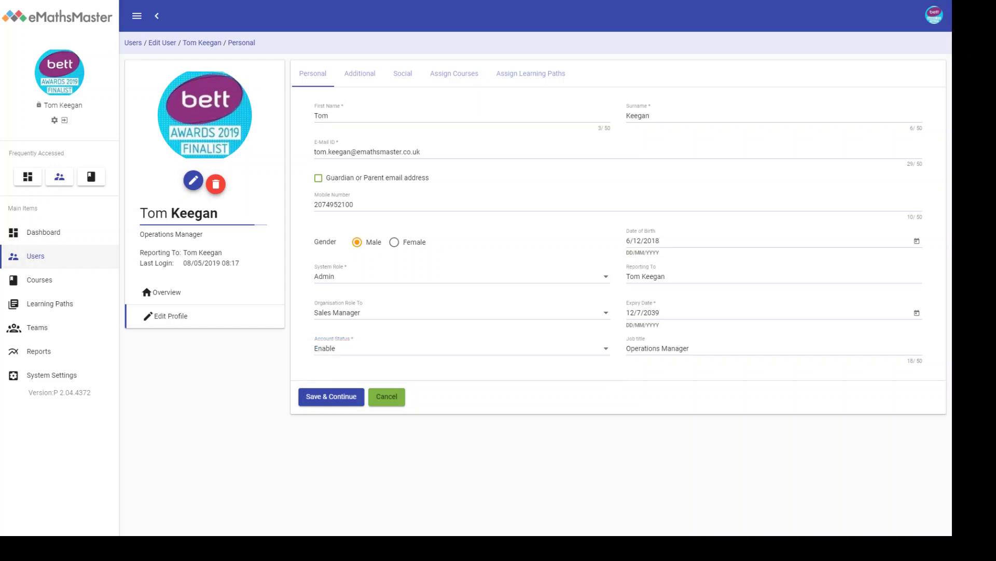
- Start a new user and mark the email as a guardian or parent address to reach the username field
left_click(35, 256)
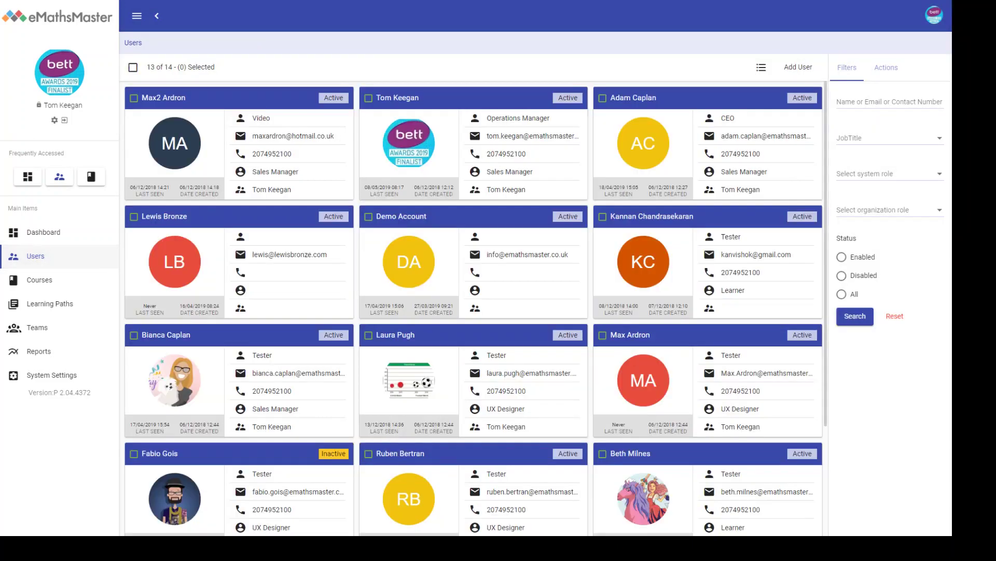
left_click(798, 67)
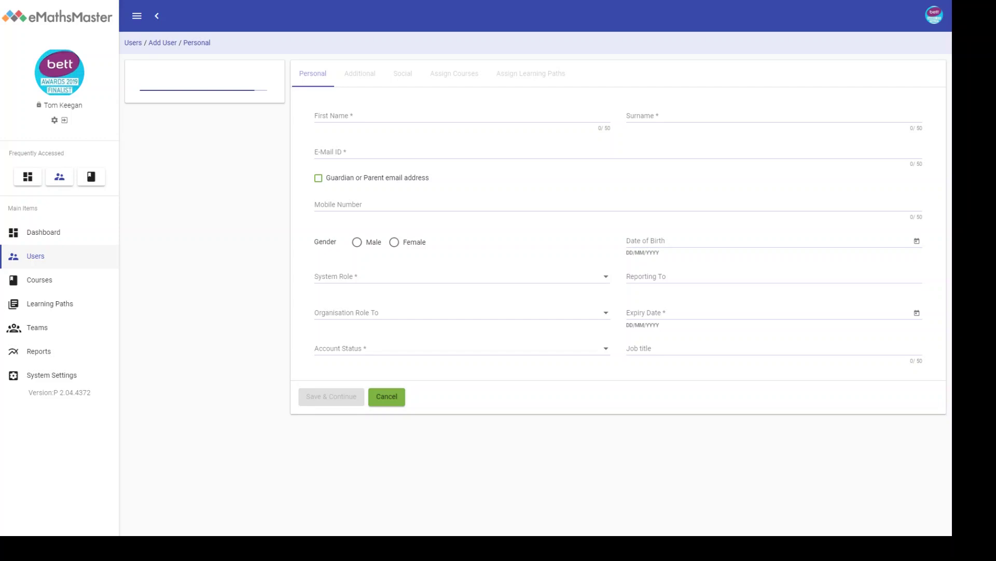
left_click(318, 178)
left_click(675, 152)
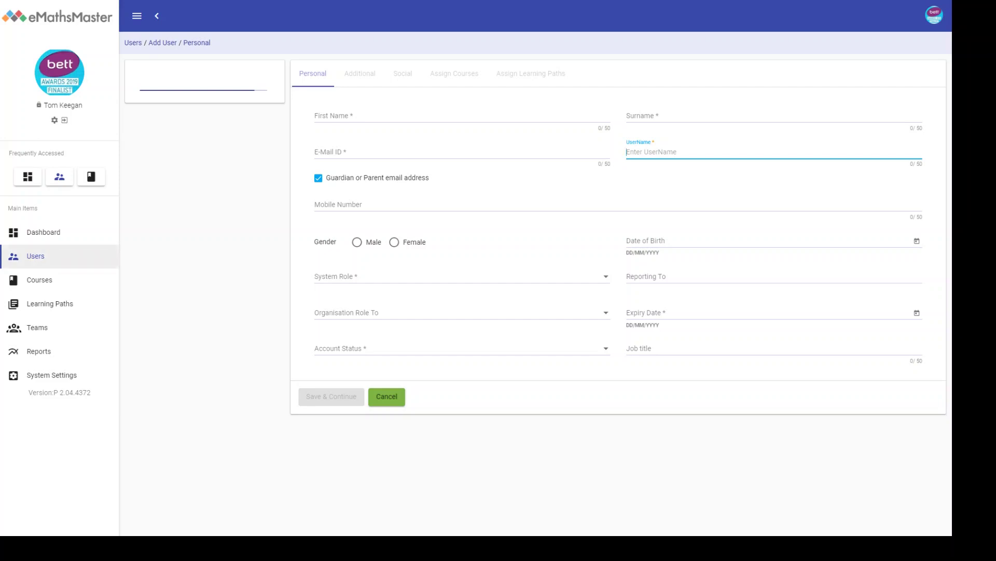
- Return to the users list and open the page for importing users from a CSV file
left_click(35, 256)
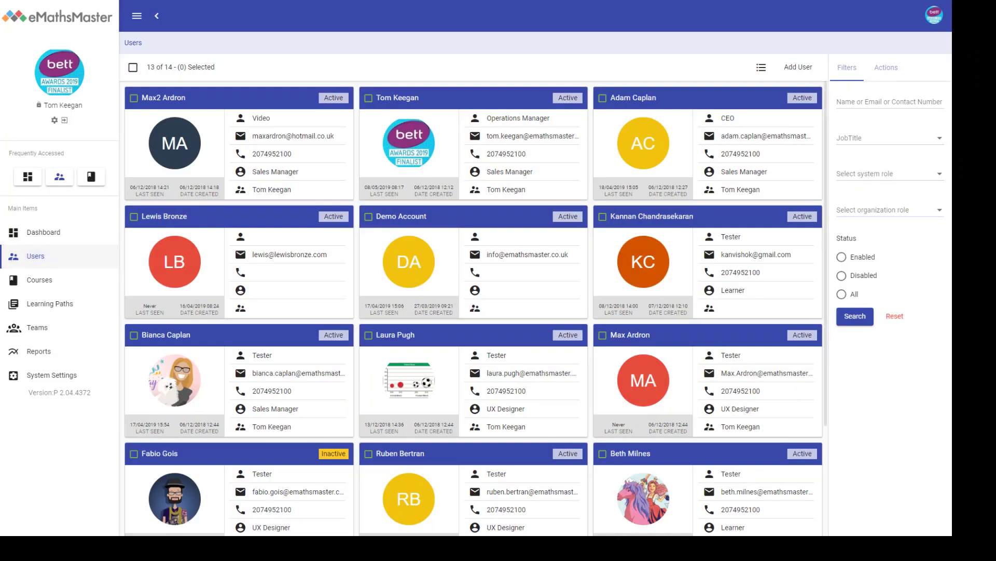
left_click(794, 67)
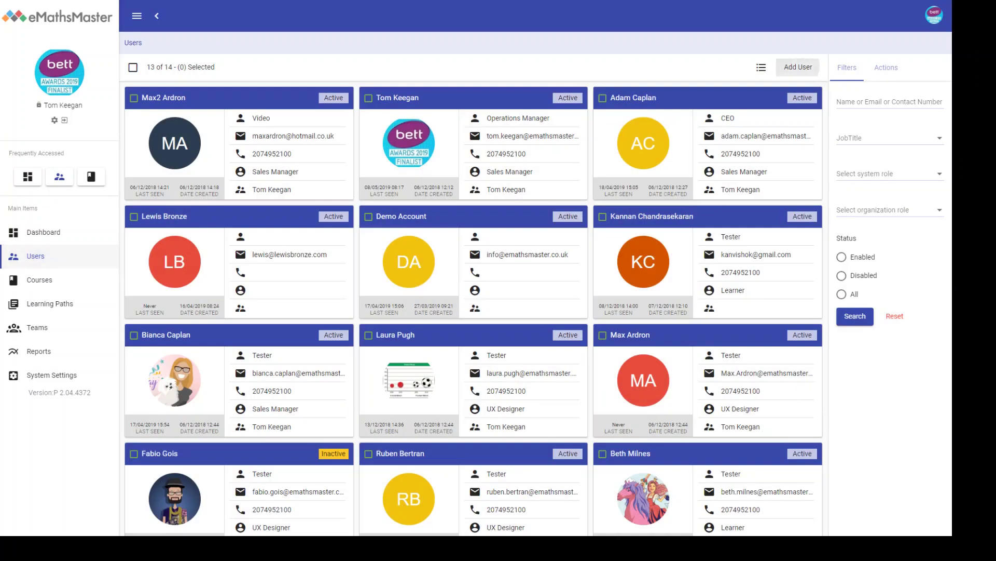
left_click(35, 256)
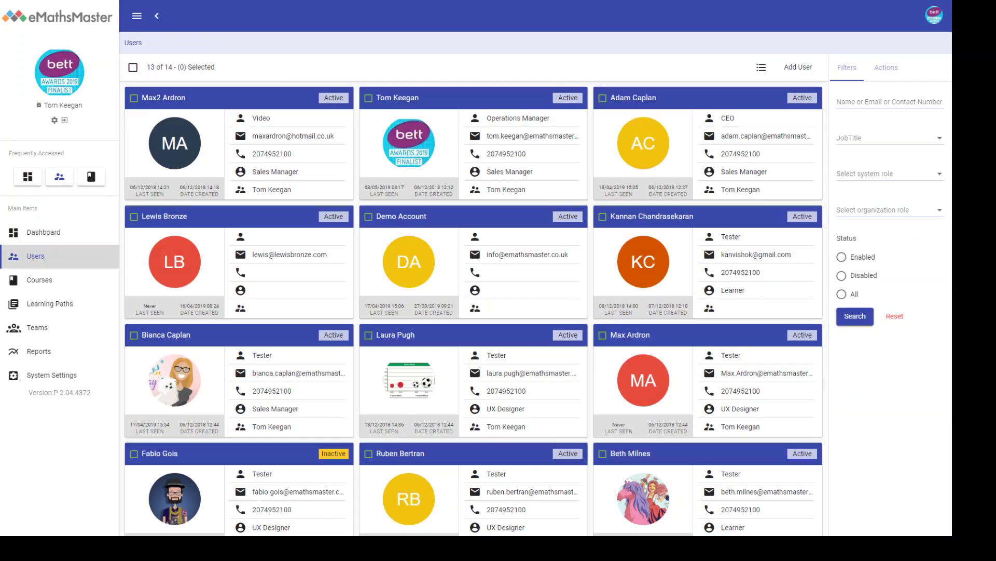
left_click(887, 67)
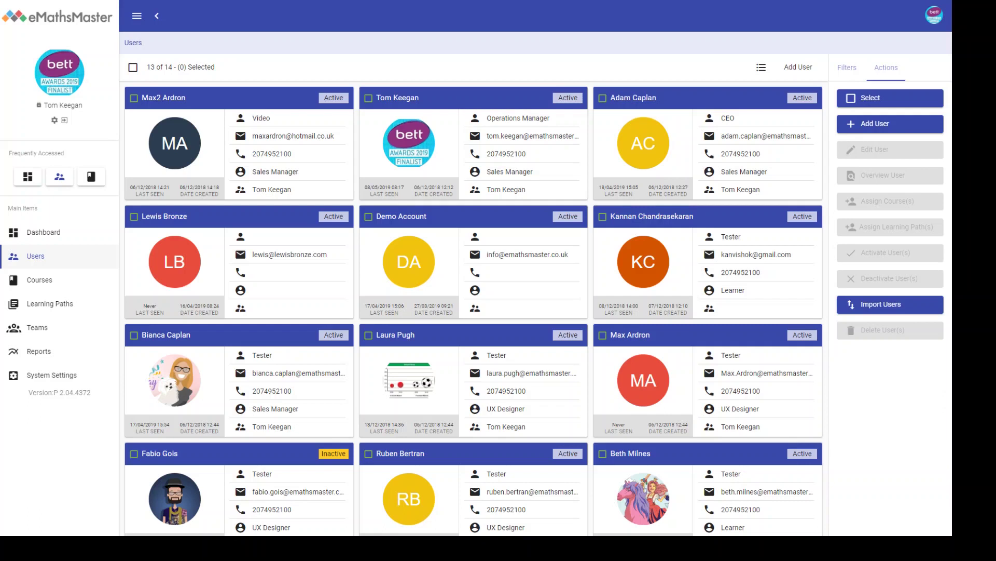
left_click(890, 304)
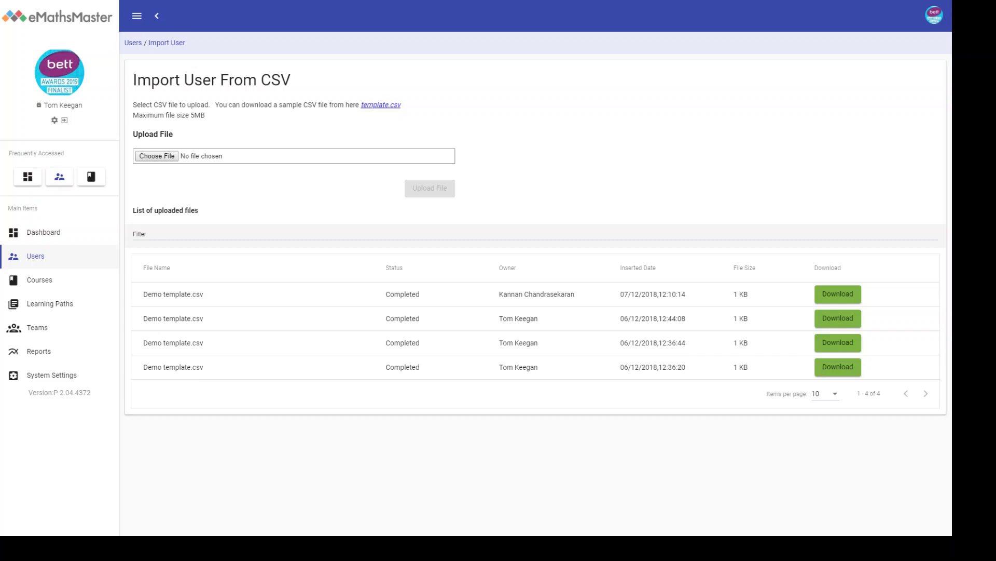
- Open the "STEP 1 - eMathsMaster Teacher Training" course and review its table of contents, description and resources
left_click(40, 279)
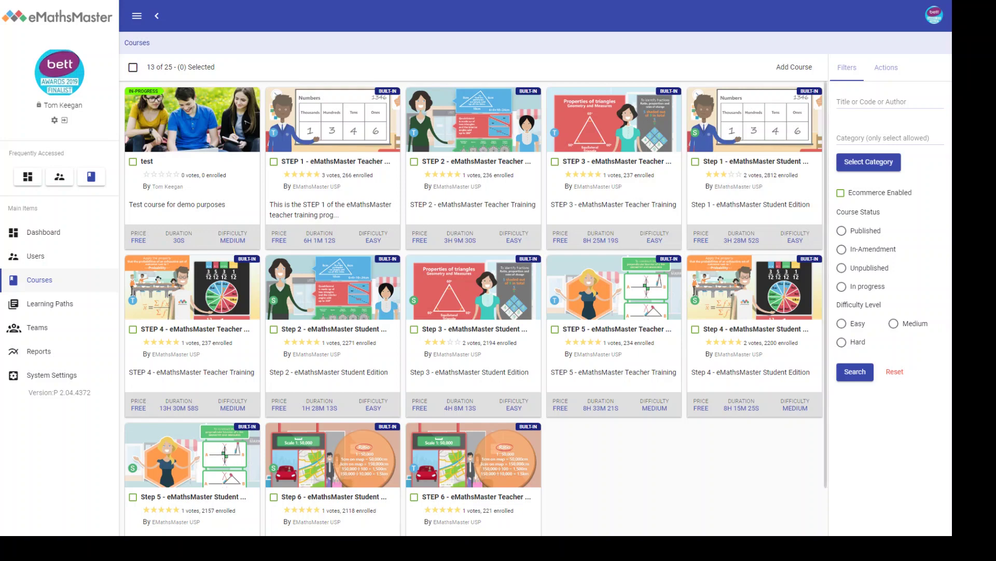
left_click(274, 162)
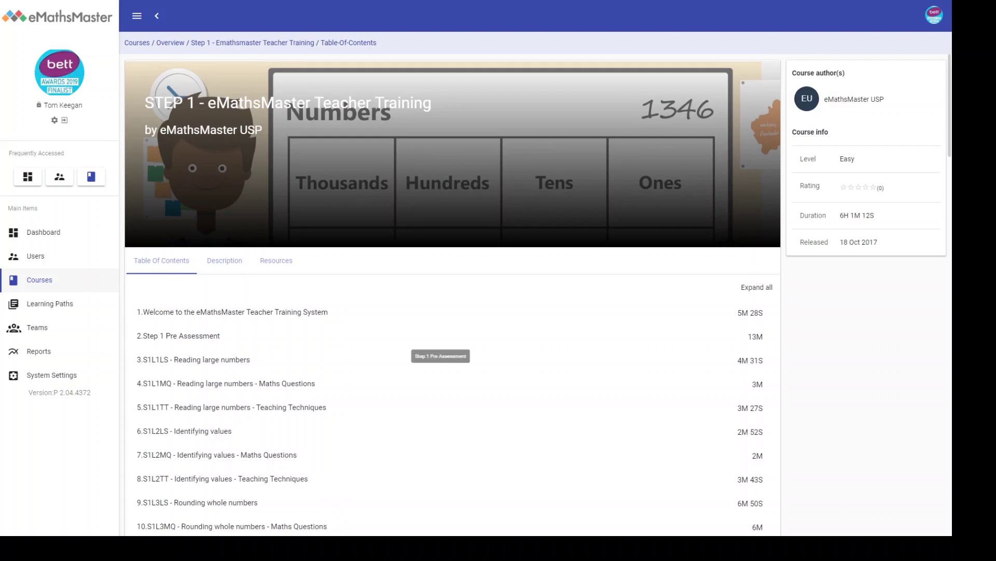
scroll(441, 342, "down", 6)
scroll(441, 343, "down", 10)
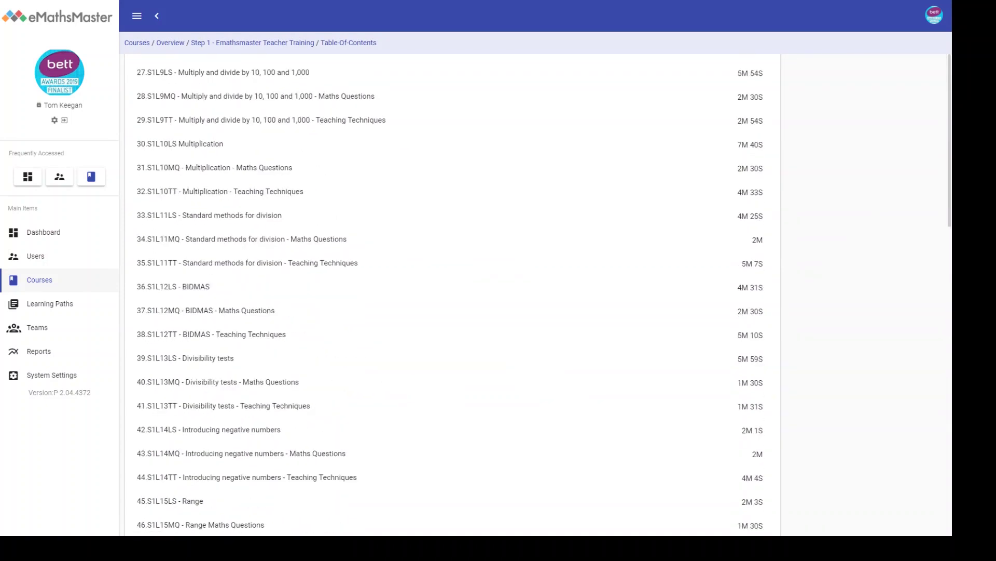
scroll(441, 343, "up", 6)
scroll(384, 348, "up", 8)
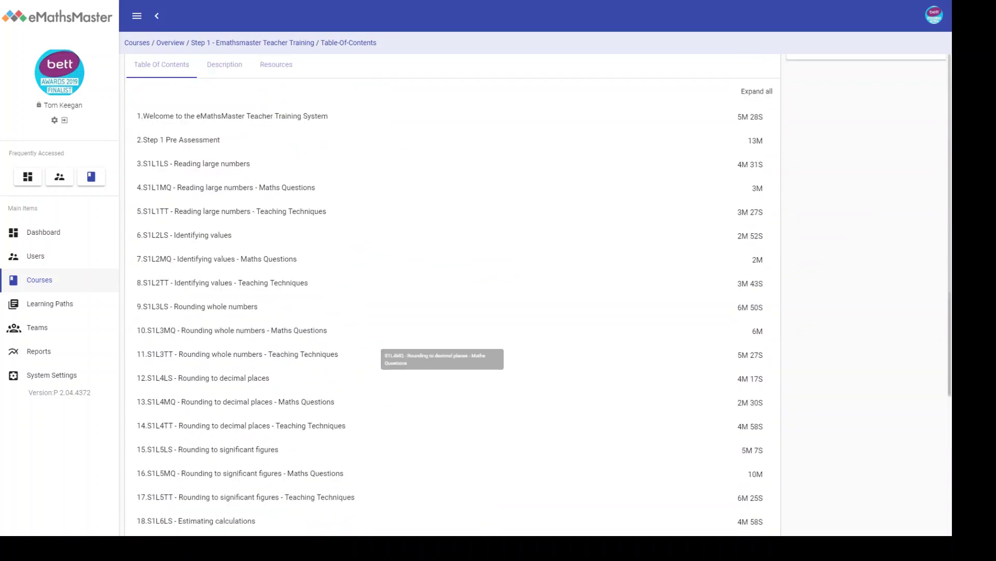
left_click(225, 198)
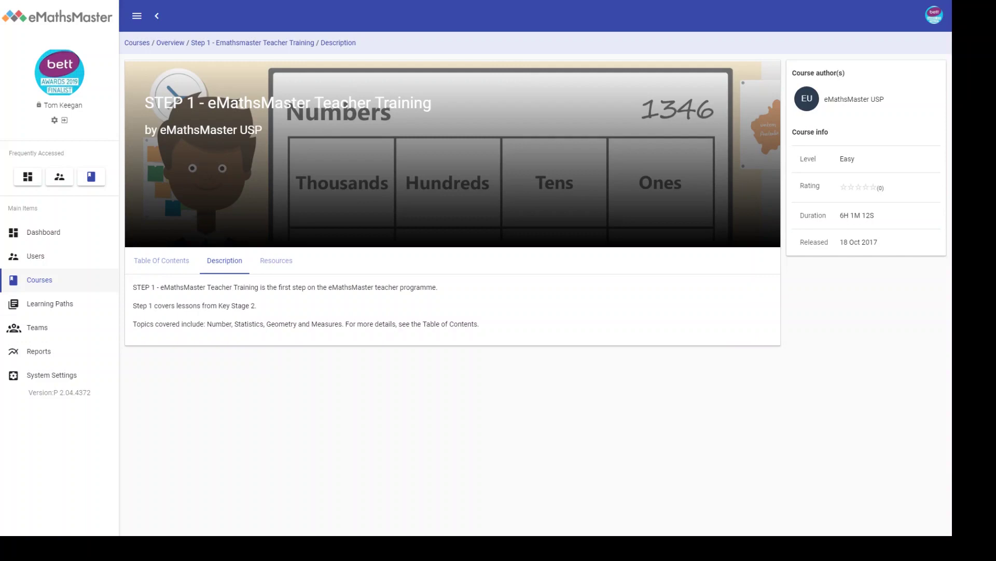
left_click(276, 260)
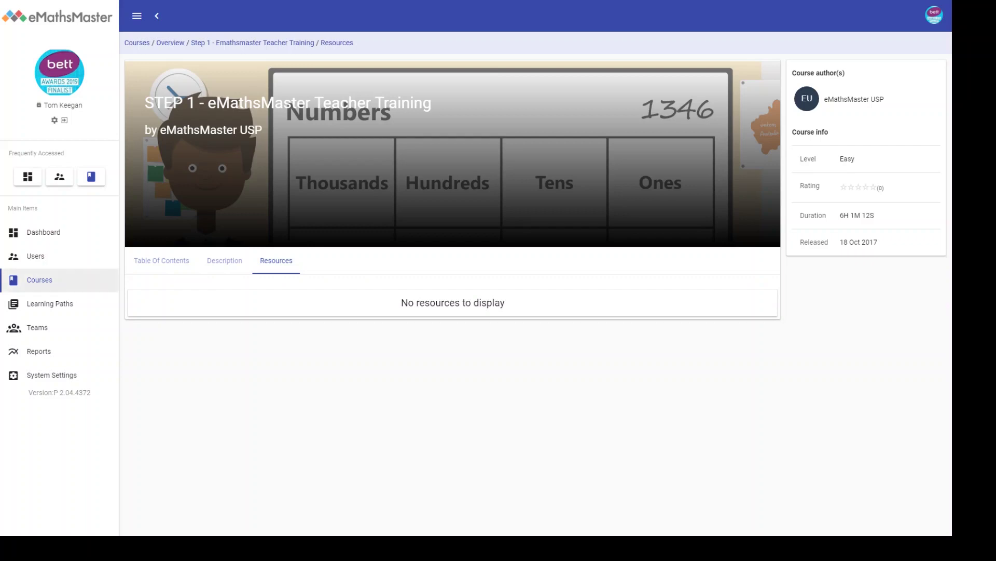
- Open the "test" course for editing from the course list and expand "Test module" among its modules
left_click(39, 280)
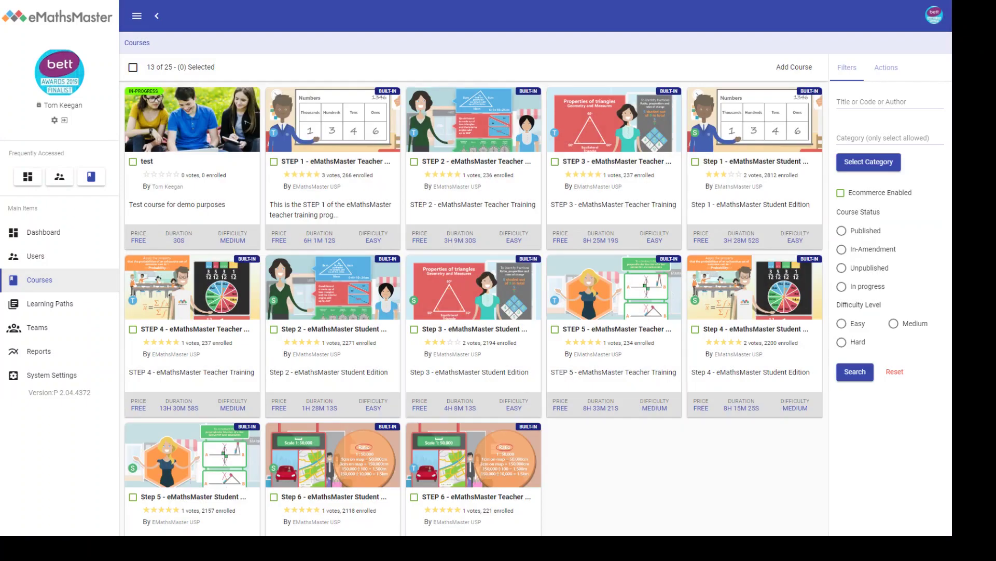
scroll(473, 294, "down", 1)
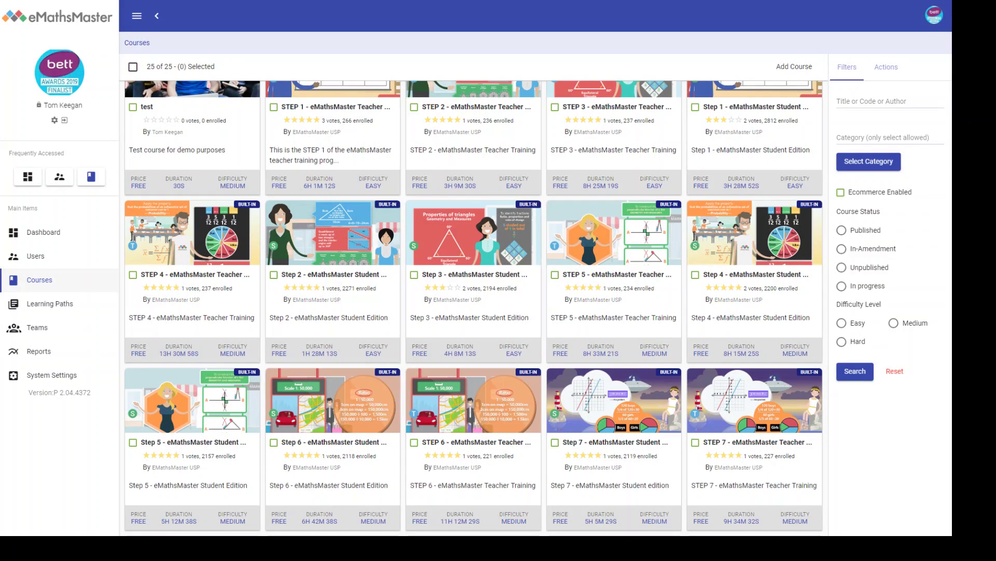
scroll(473, 294, "up", 1)
left_click(133, 162)
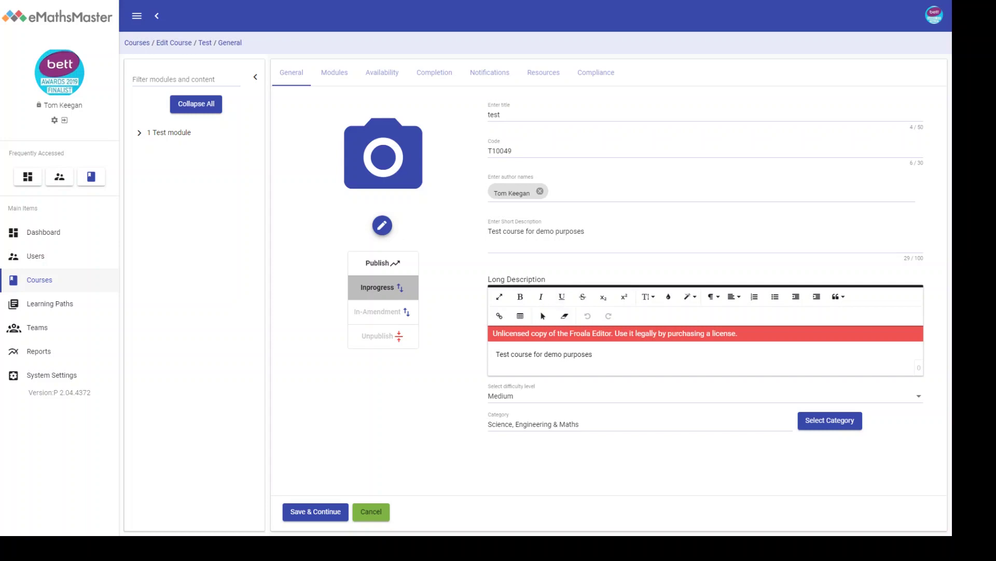
left_click(335, 72)
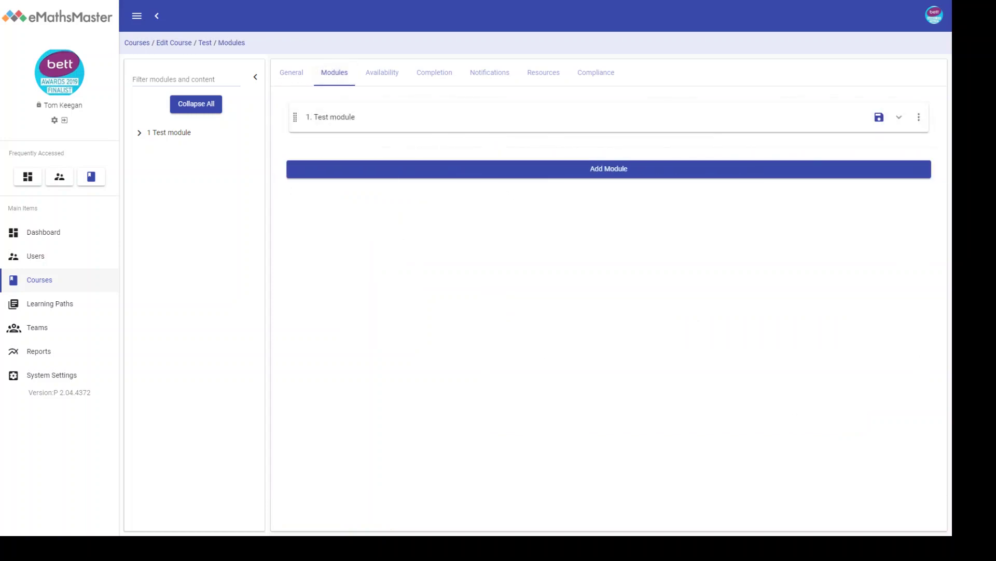
left_click(612, 214)
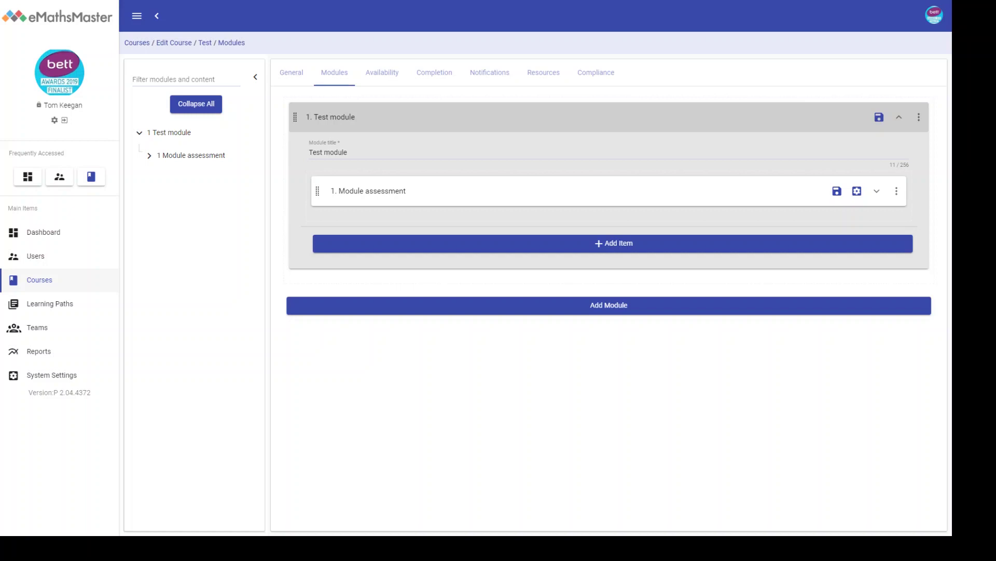
- Open the learning paths list, then the overview of Demonstration-Team
left_click(50, 303)
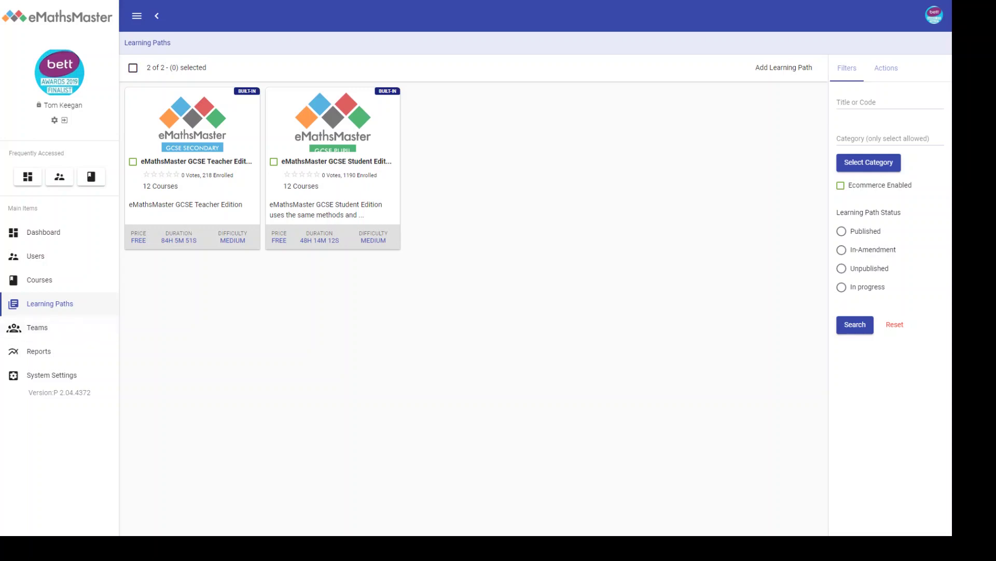
left_click(36, 327)
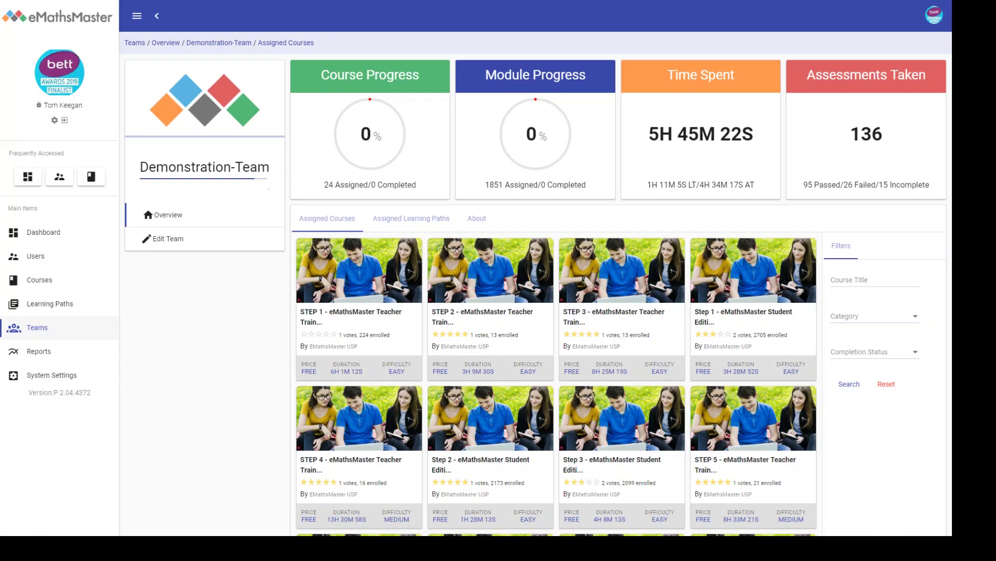
- From the teams list, open the form for adding a team, check its status options and cancel without saving
left_click(36, 327)
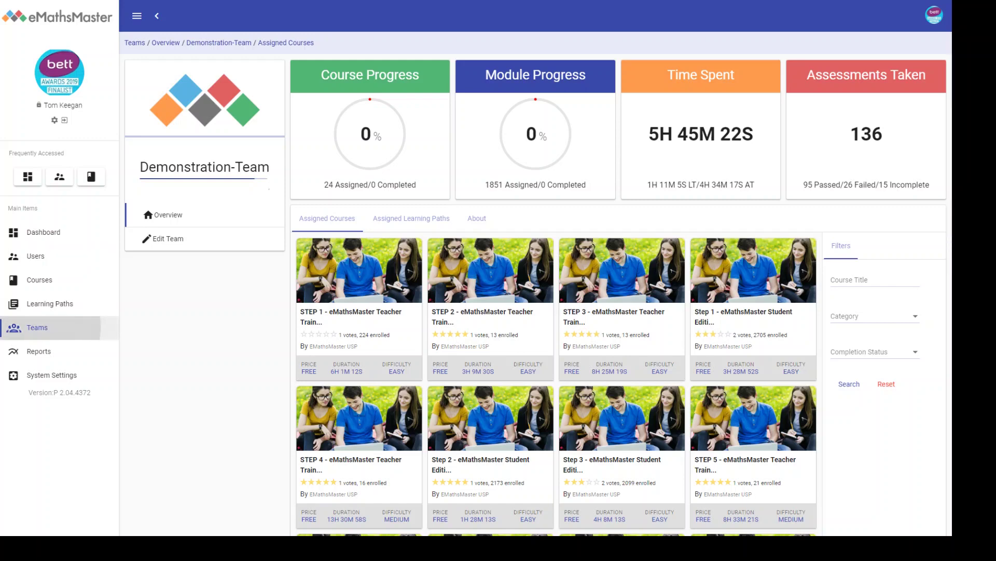
left_click(797, 67)
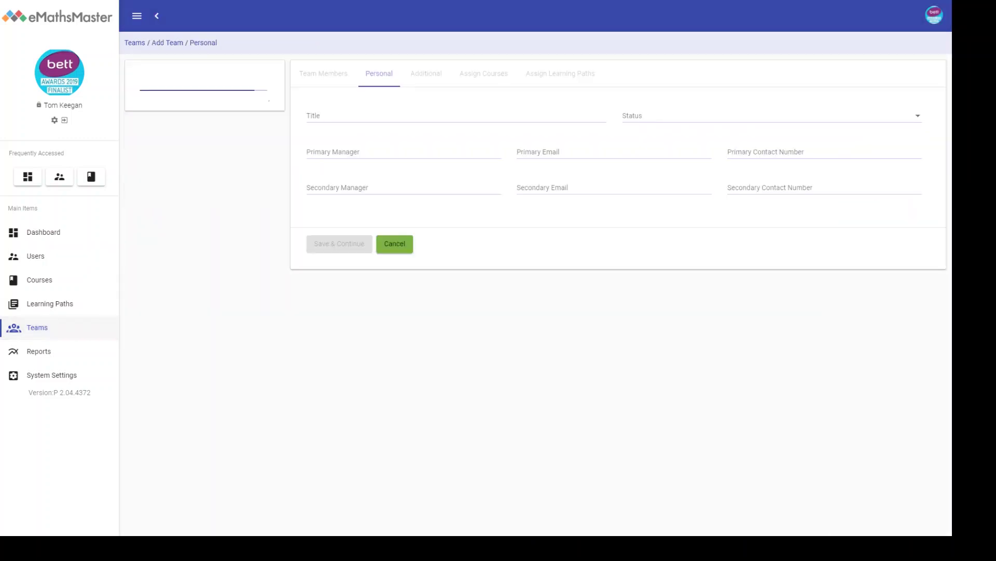
left_click(455, 116)
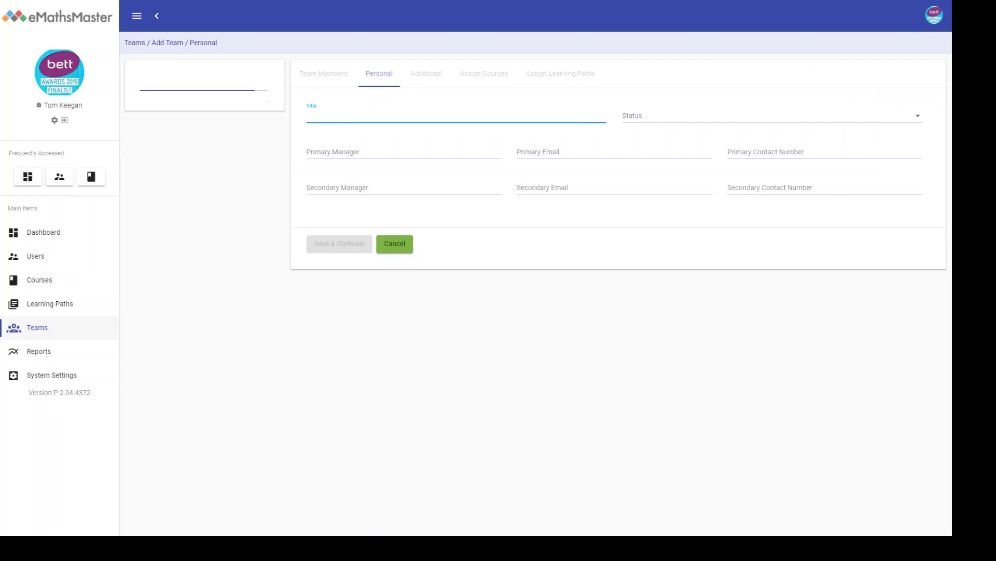
key("Tab")
key("space")
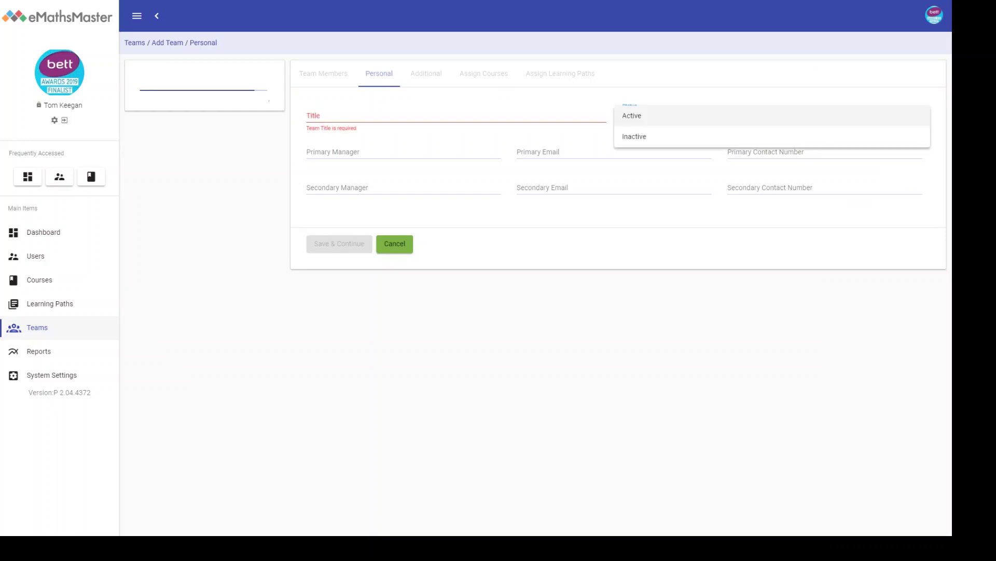
key("Escape")
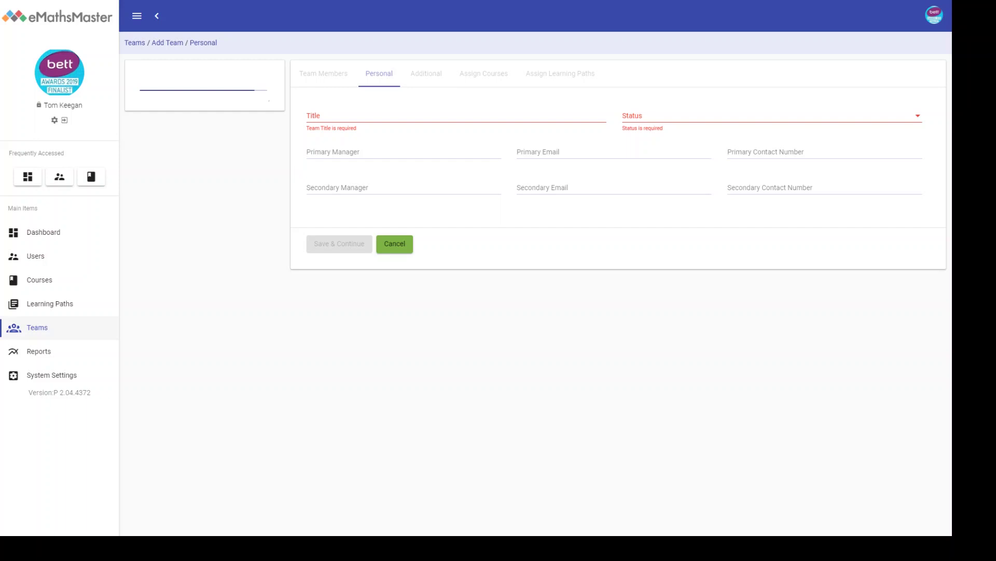
left_click(394, 244)
- Open Demonstration-Team for editing and review its member assignment list and the courses available for assignment
left_click(134, 97)
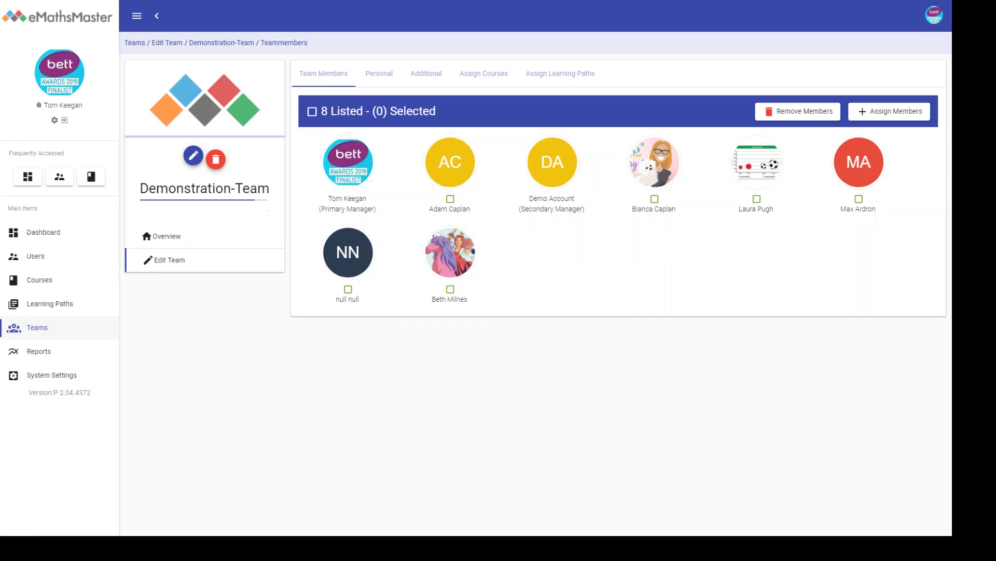
left_click(889, 111)
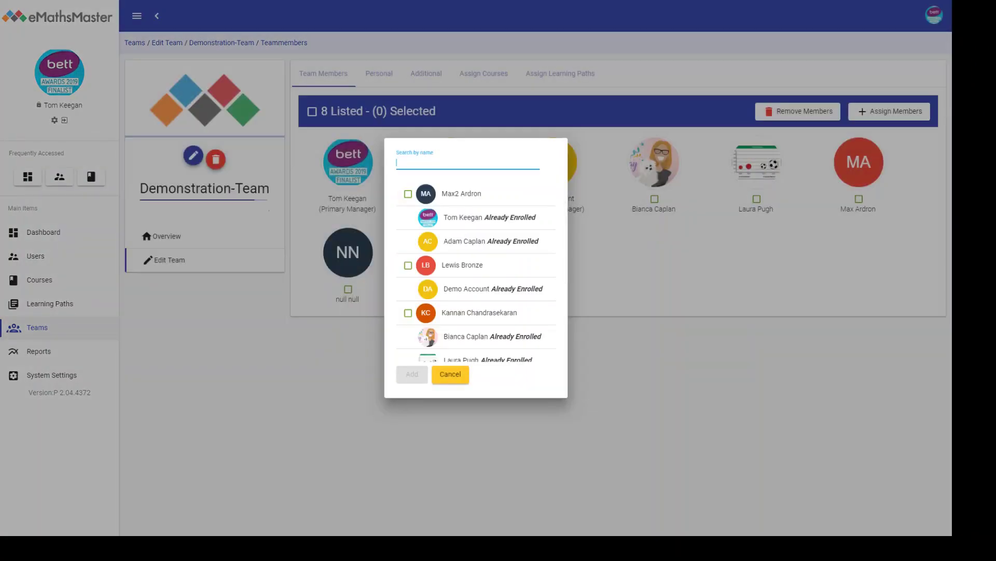
key("Escape")
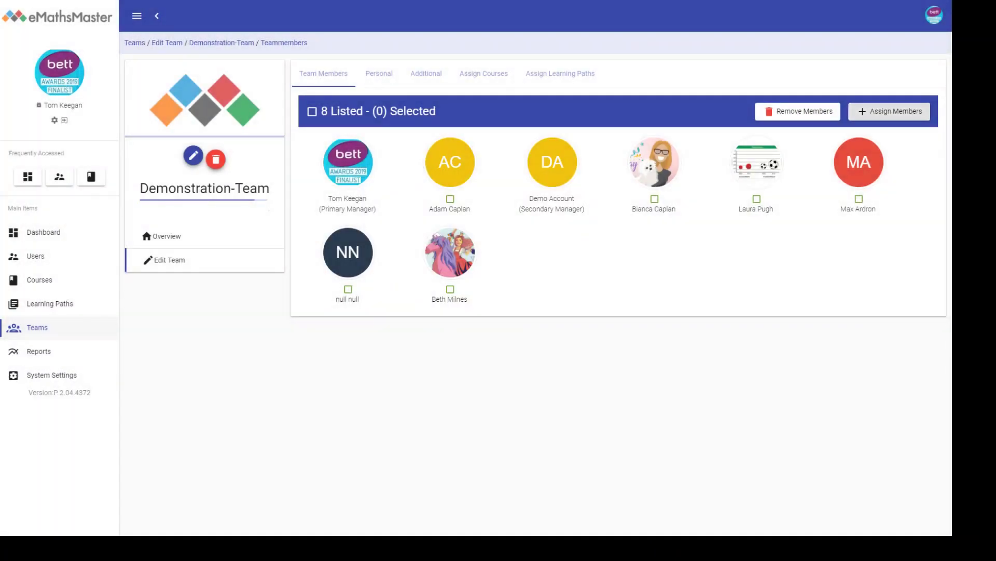
left_click(484, 73)
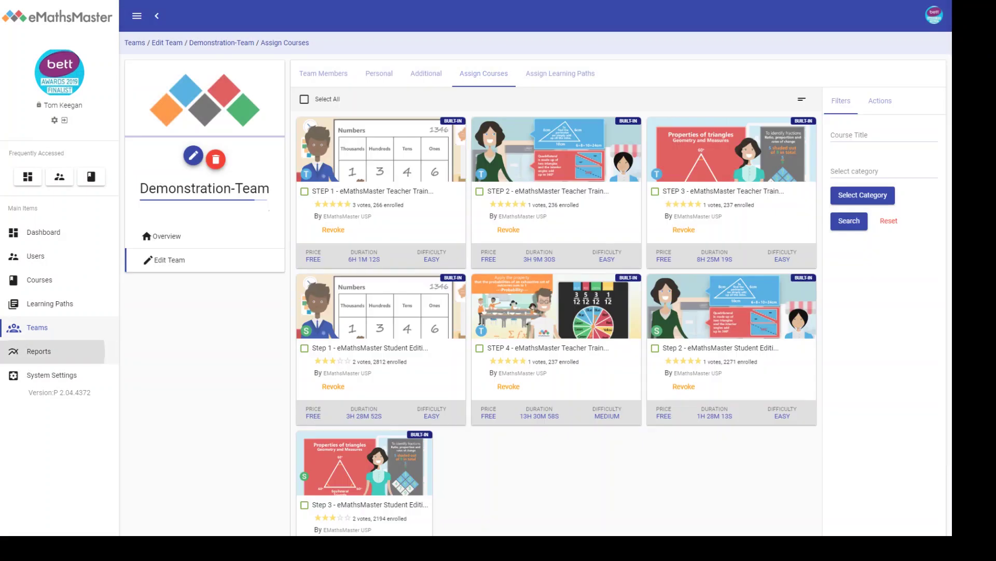
- Open the user report and look through the table of users and their view times
left_click(39, 350)
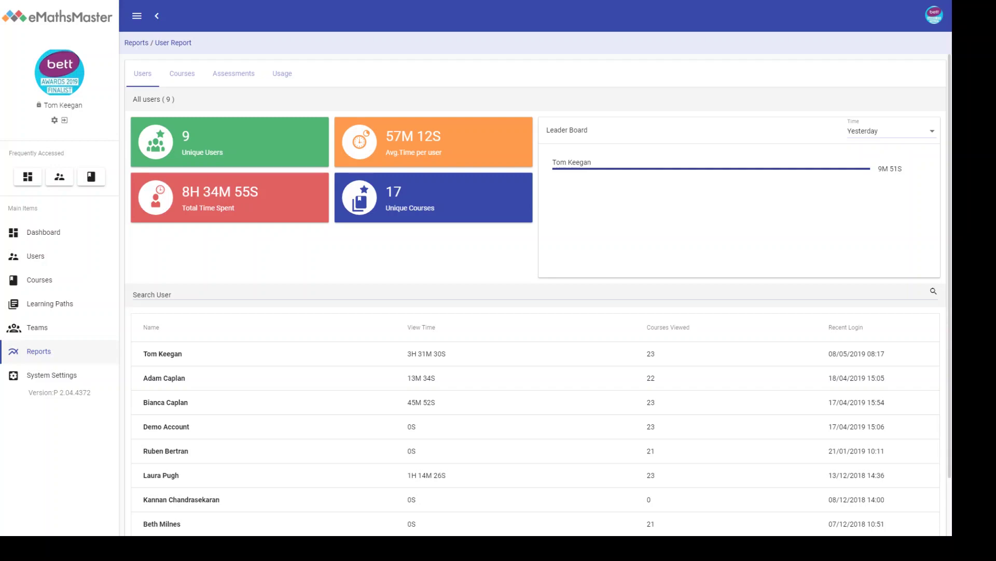
scroll(535, 296, "down", 2)
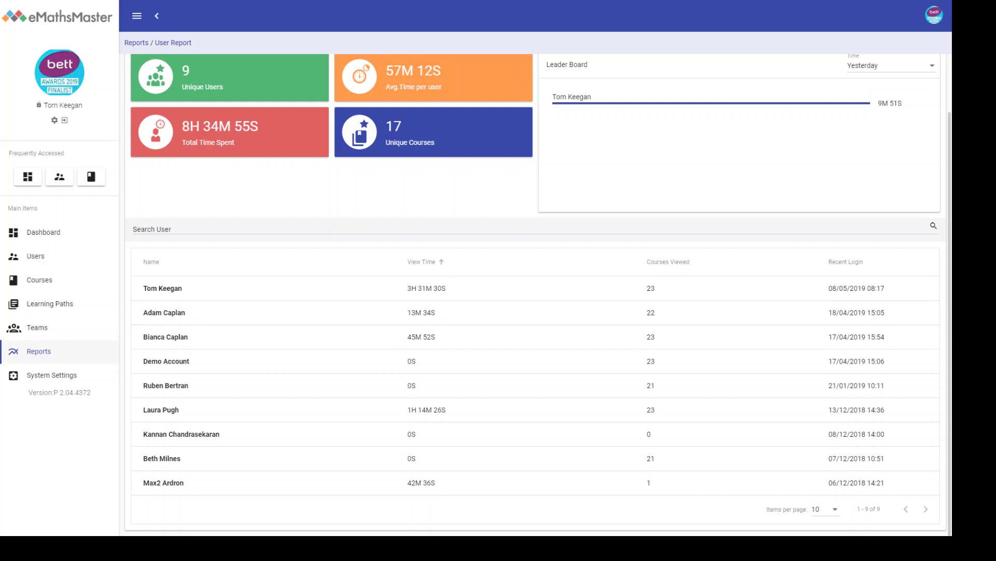
scroll(534, 312, "up", 2)
- Compare the user report's leader board for Last week, Last month and This year
left_click(890, 131)
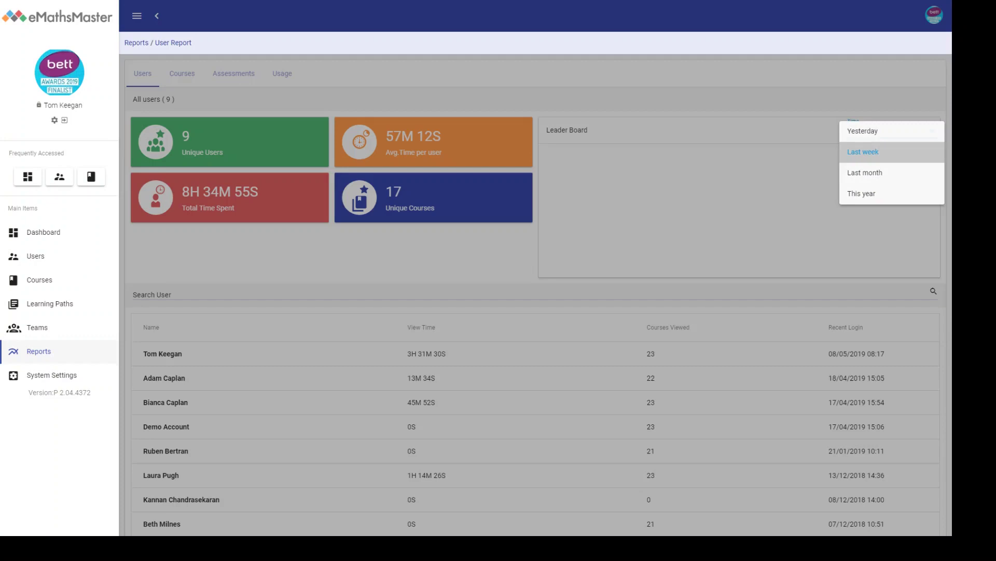
left_click(863, 152)
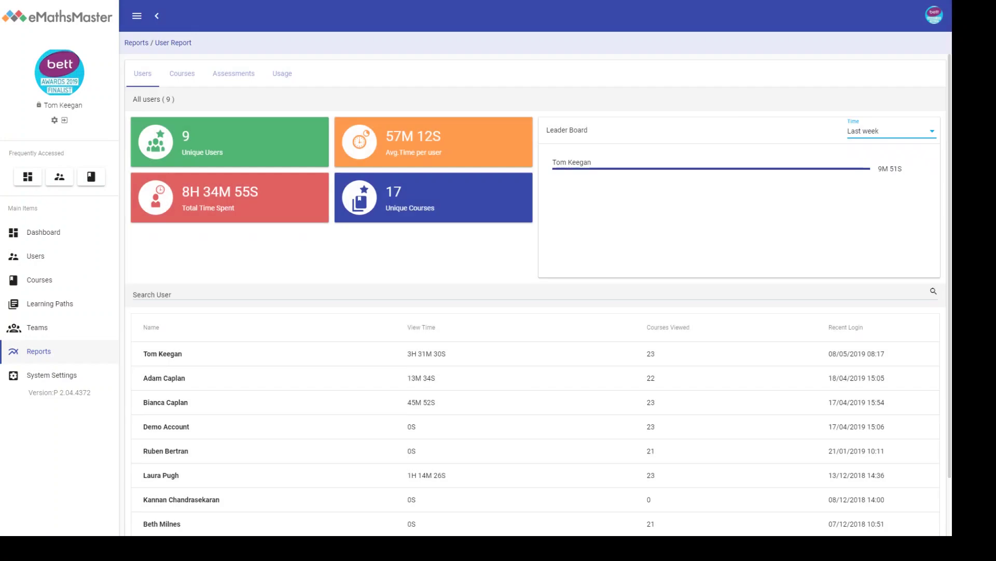
left_click(882, 131)
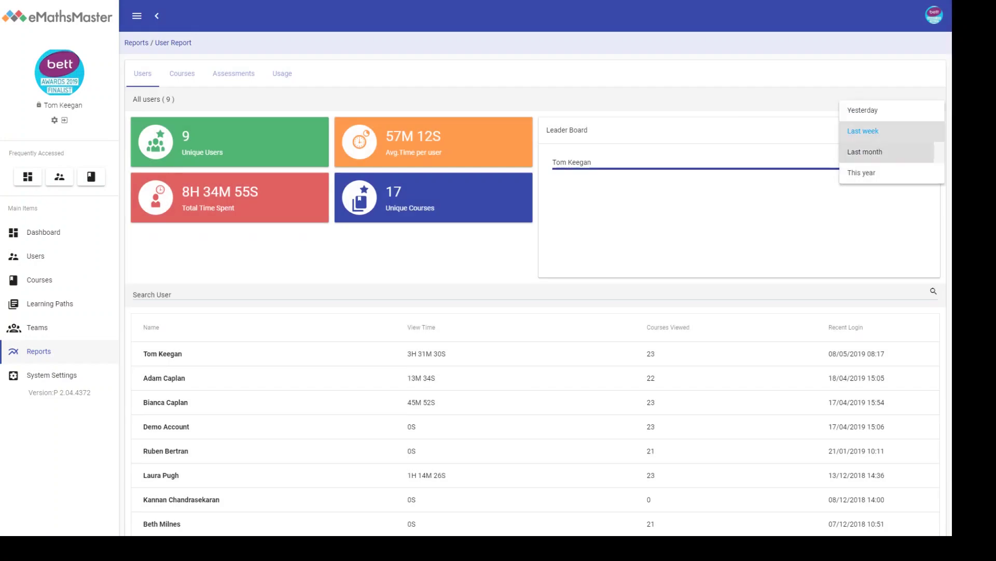
left_click(865, 152)
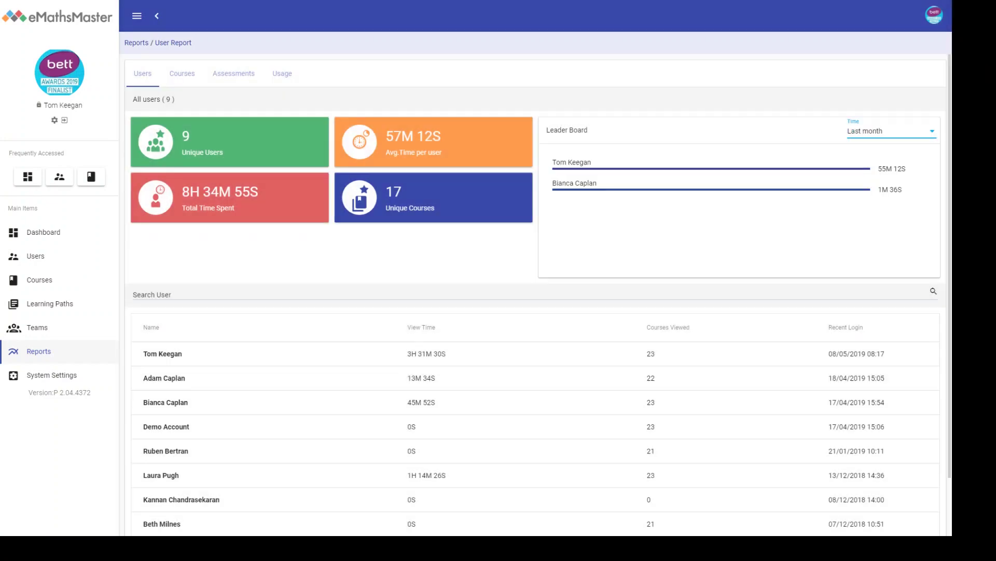
left_click(882, 130)
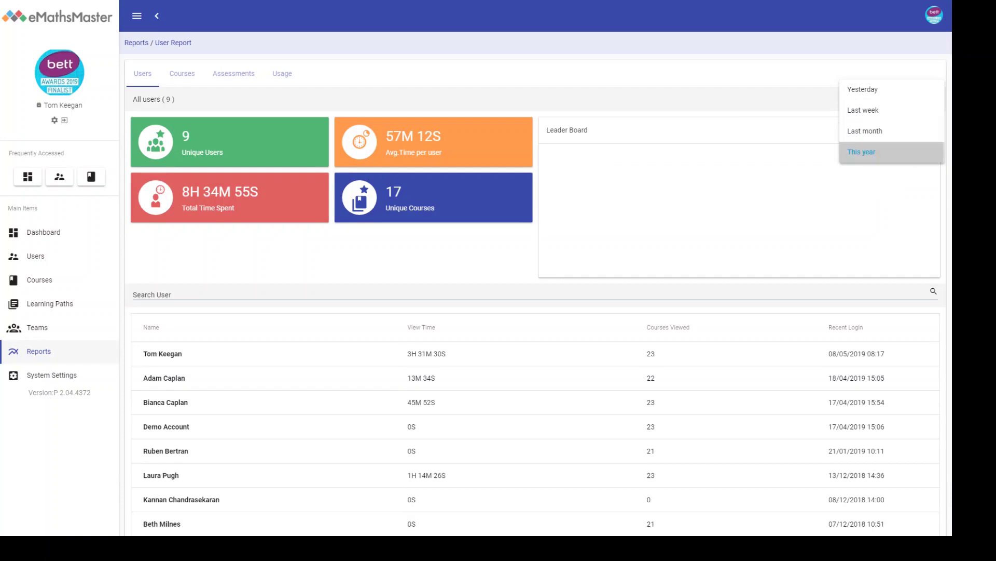
left_click(862, 151)
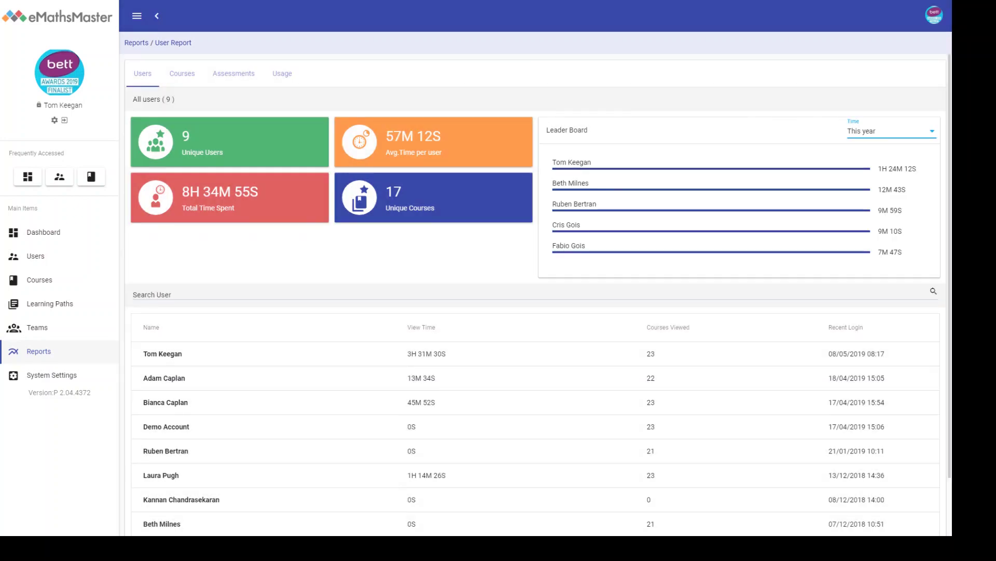
- Open the course report and look through its table of courses
left_click(182, 73)
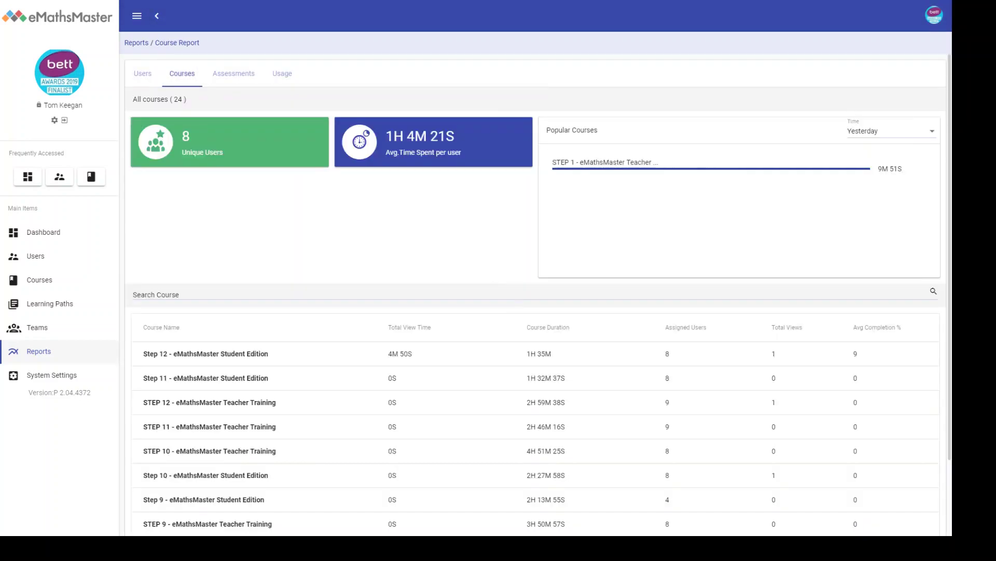
scroll(363, 363, "down", 1)
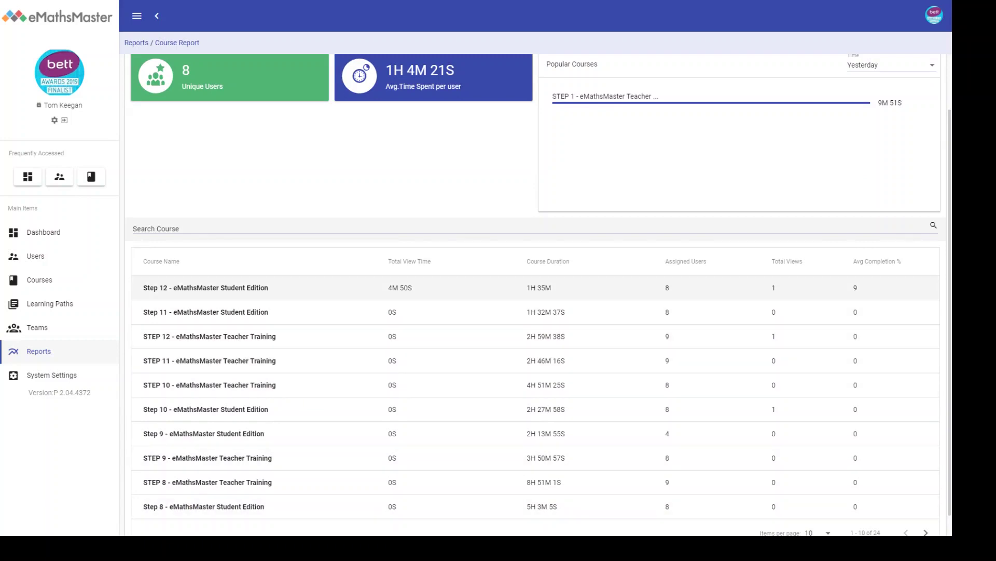
scroll(519, 410, "down", 1)
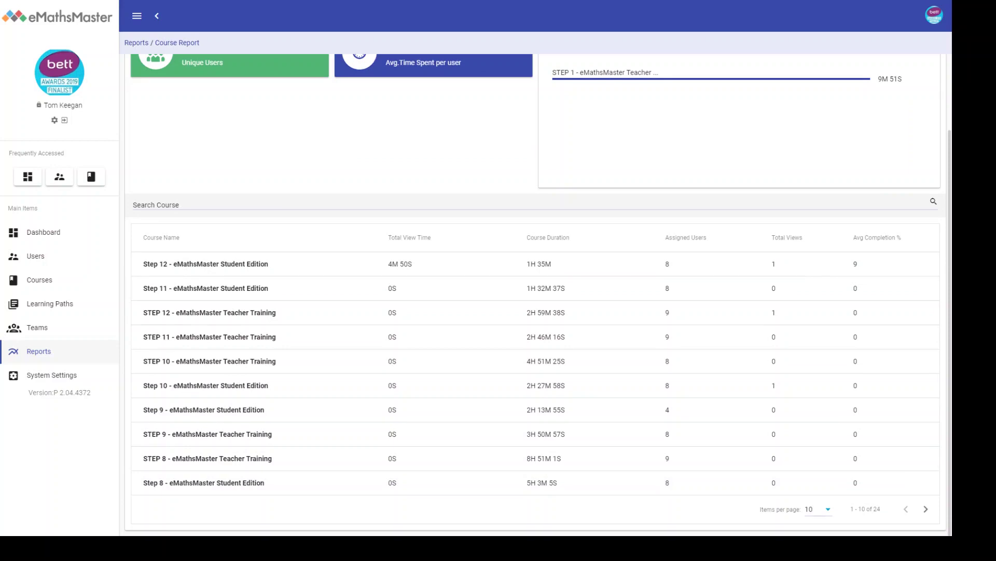
left_click(818, 508)
left_click(809, 502)
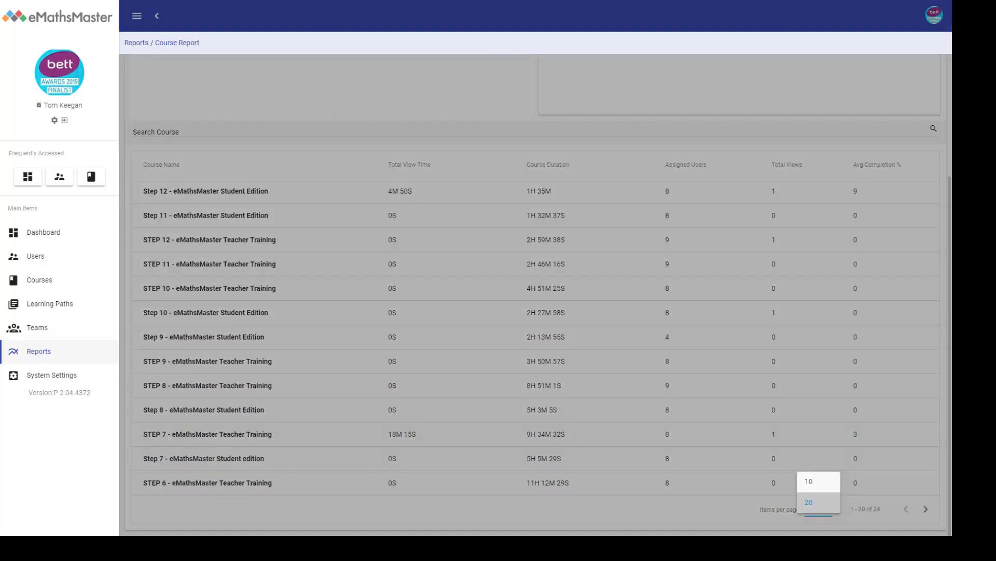
left_click(204, 507)
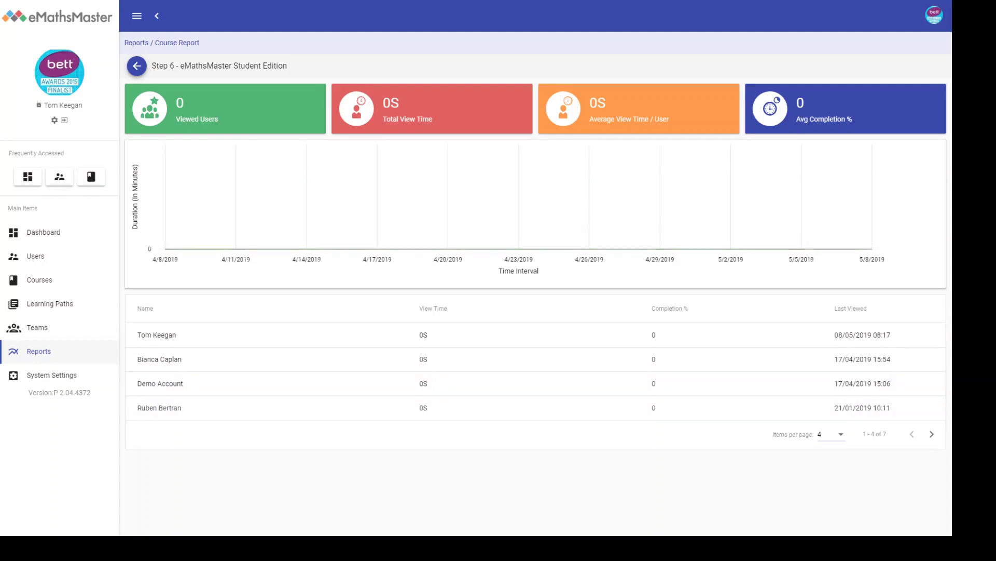
key("alt+Left")
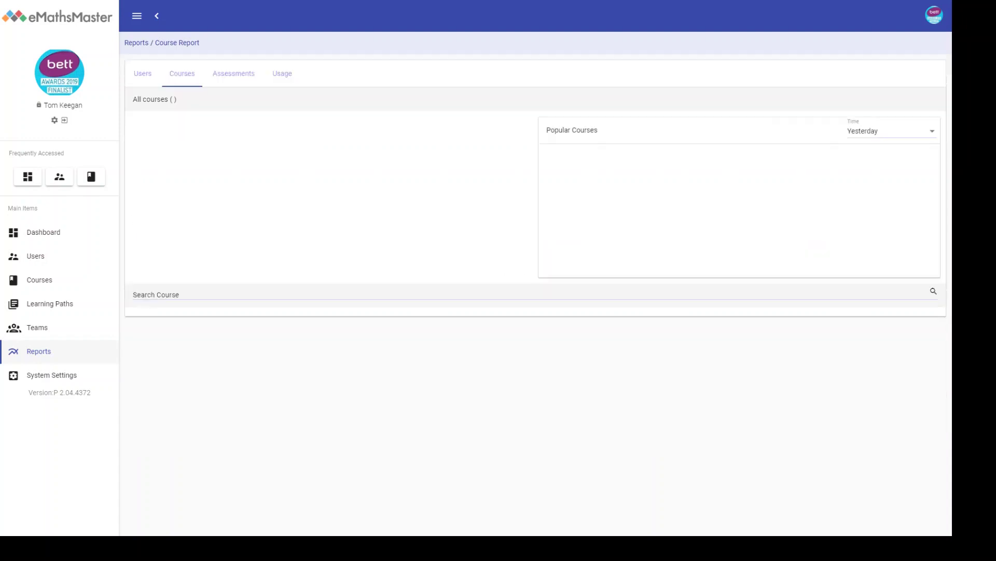
- Show 20 courses per page, view the "STEP 1 - eMathsMaster Teacher Training" report from the second page, and return to the course report
scroll(538, 294, "down", 2)
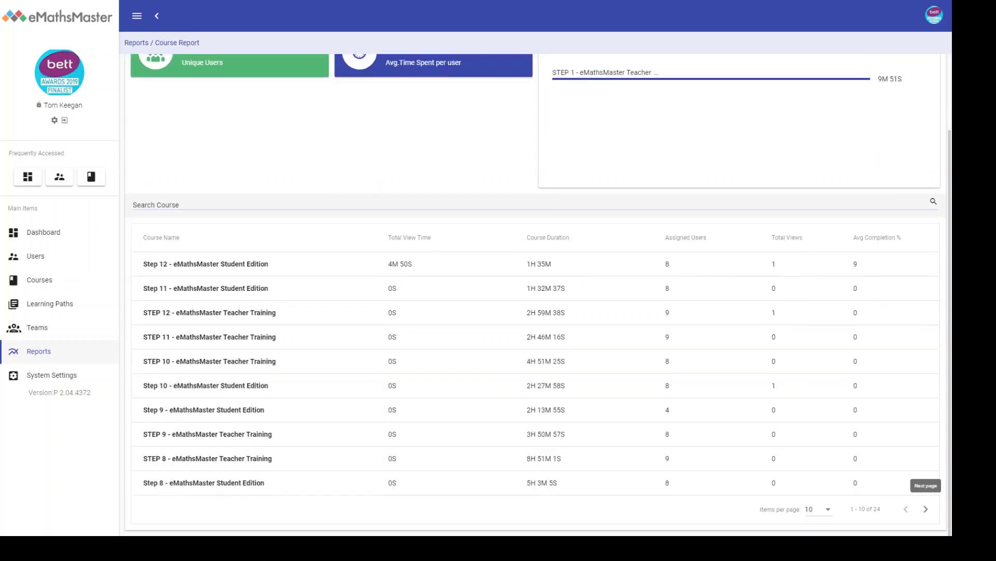
left_click(818, 509)
left_click(808, 502)
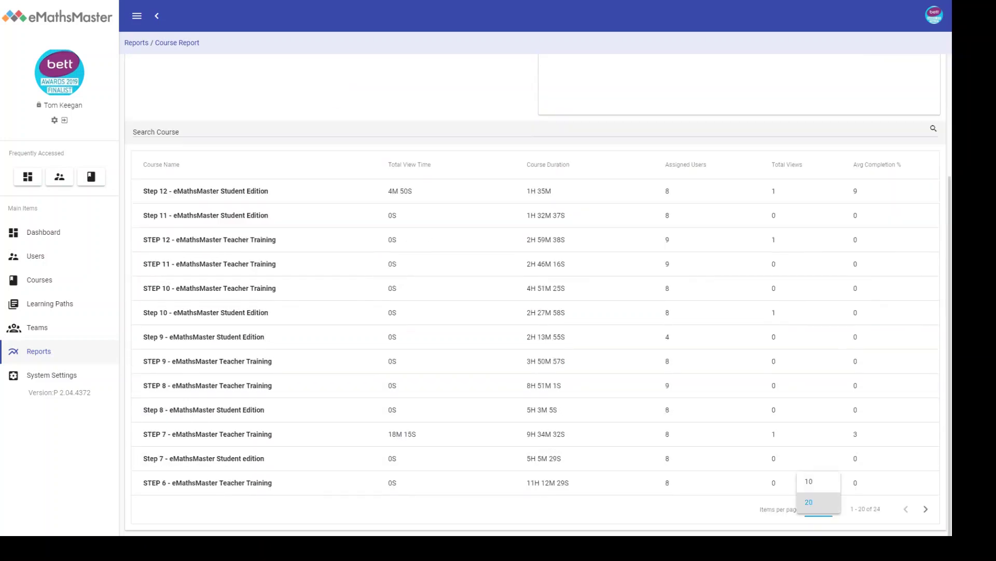
scroll(538, 385, "down", 3)
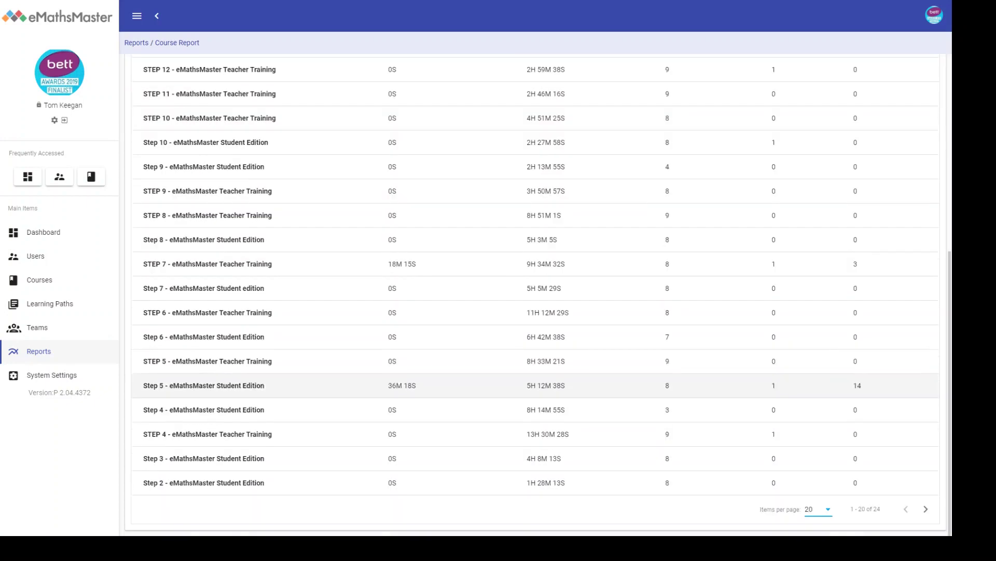
left_click(926, 509)
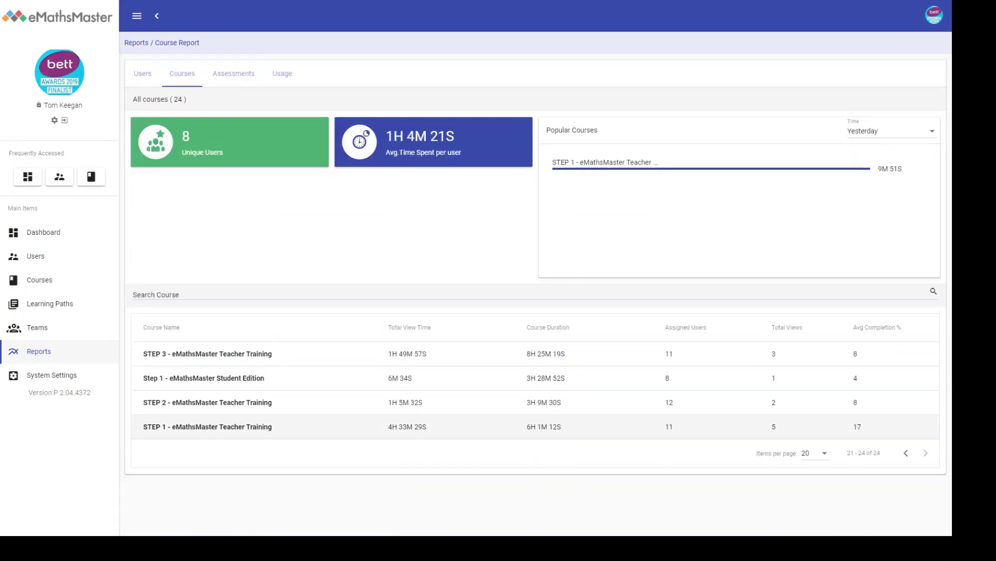
left_click(208, 426)
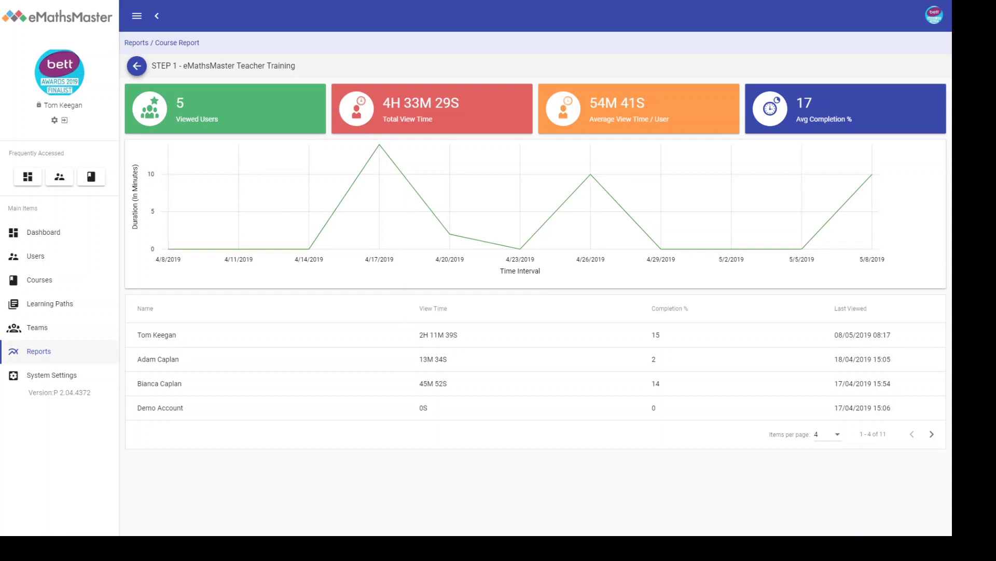
left_click(136, 65)
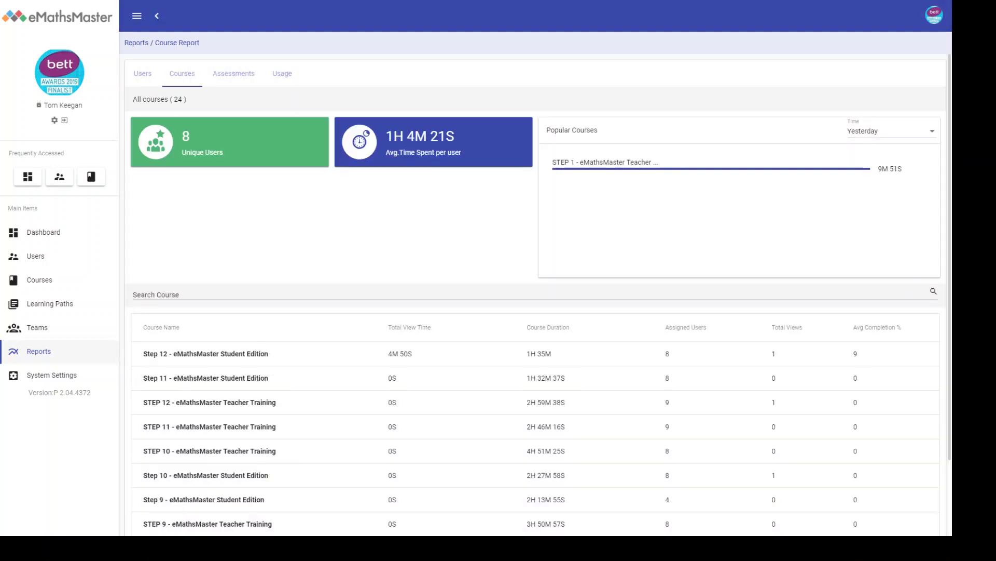
- Open the assessment report, set its leader board to This year and look through the table of assessment results
left_click(233, 73)
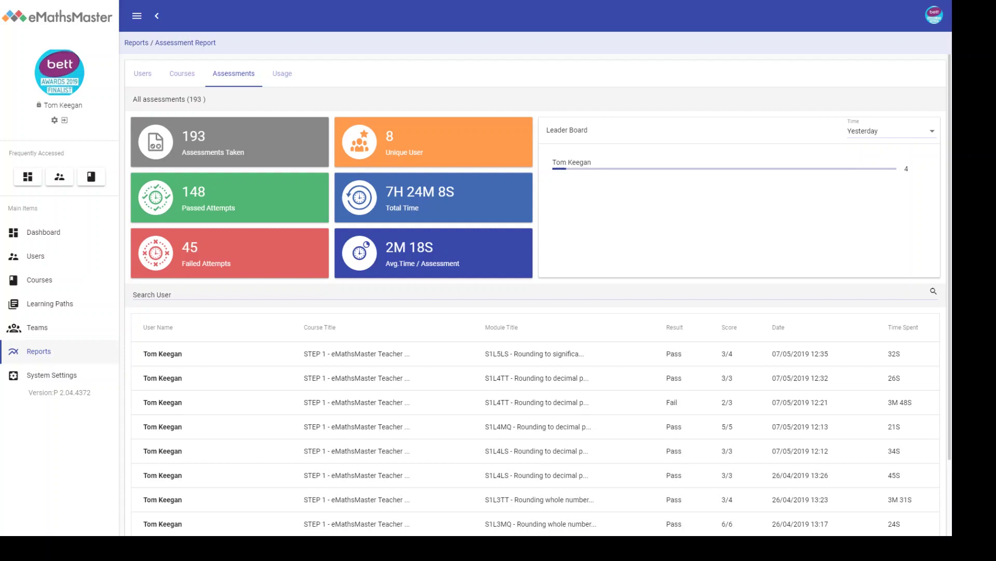
left_click(888, 130)
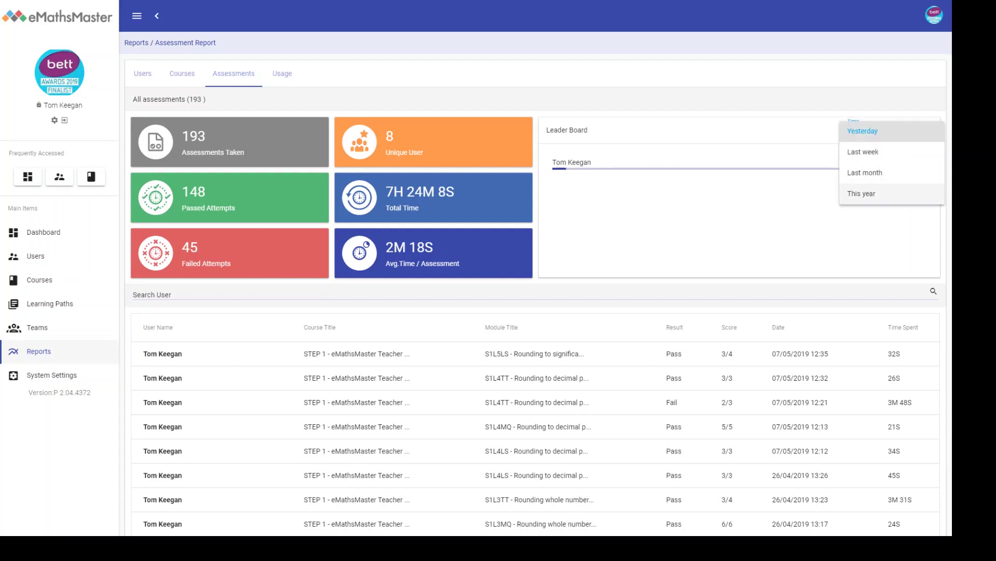
left_click(862, 193)
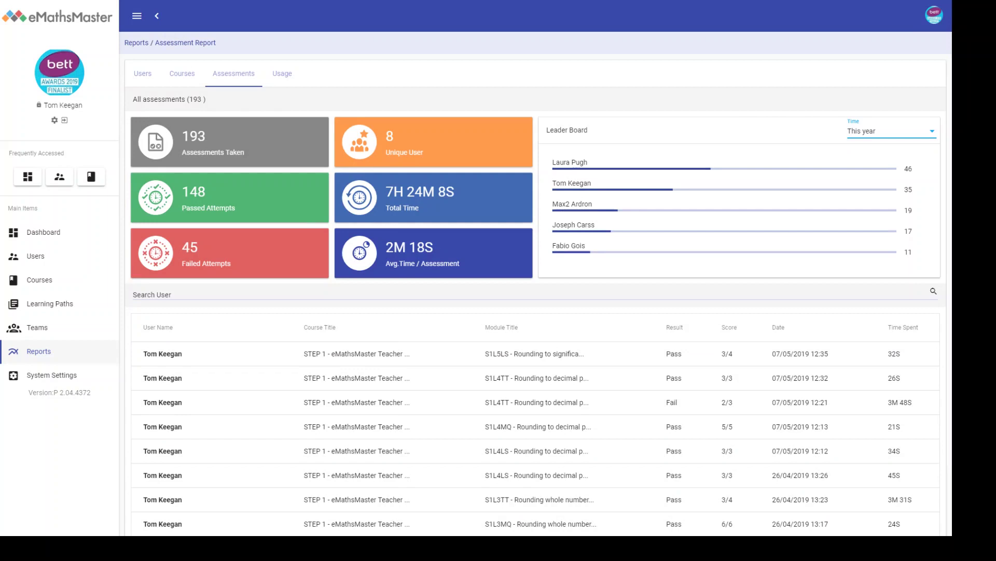
scroll(394, 382, "down", 1)
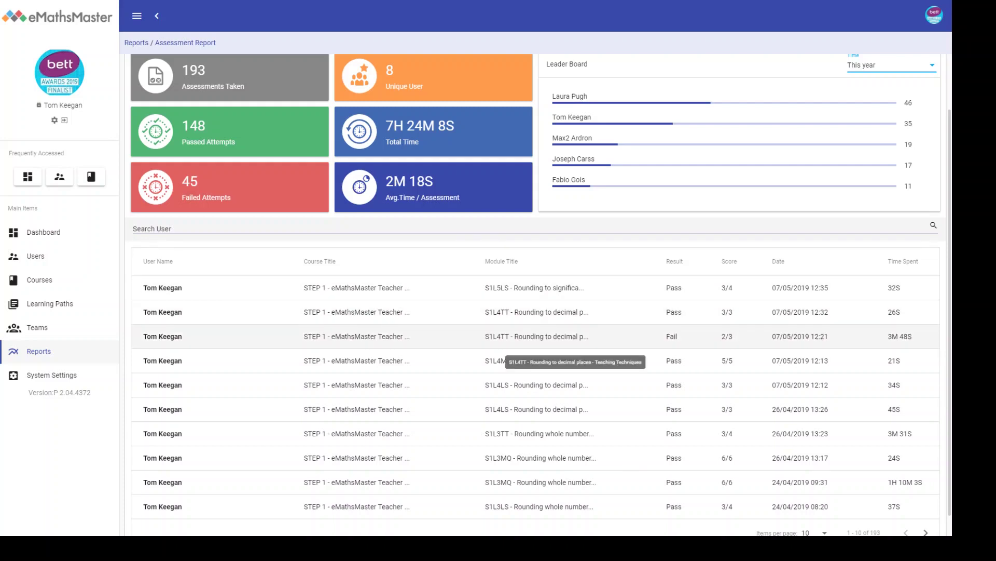
- View the details of the failed "S1L4TT - Rounding to decimal places" assessment attempt, and open the usage report
left_click(534, 336)
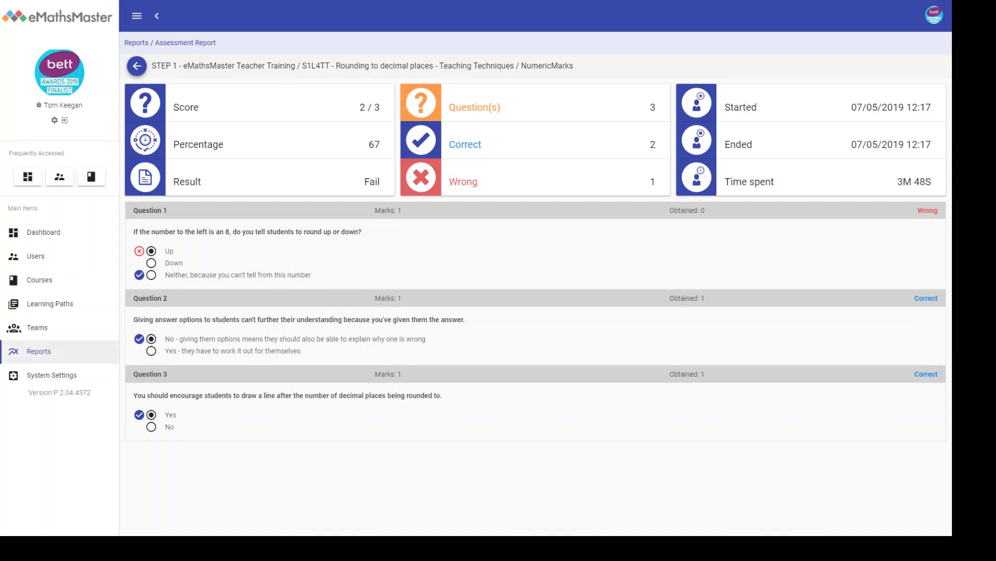
left_click(31, 357)
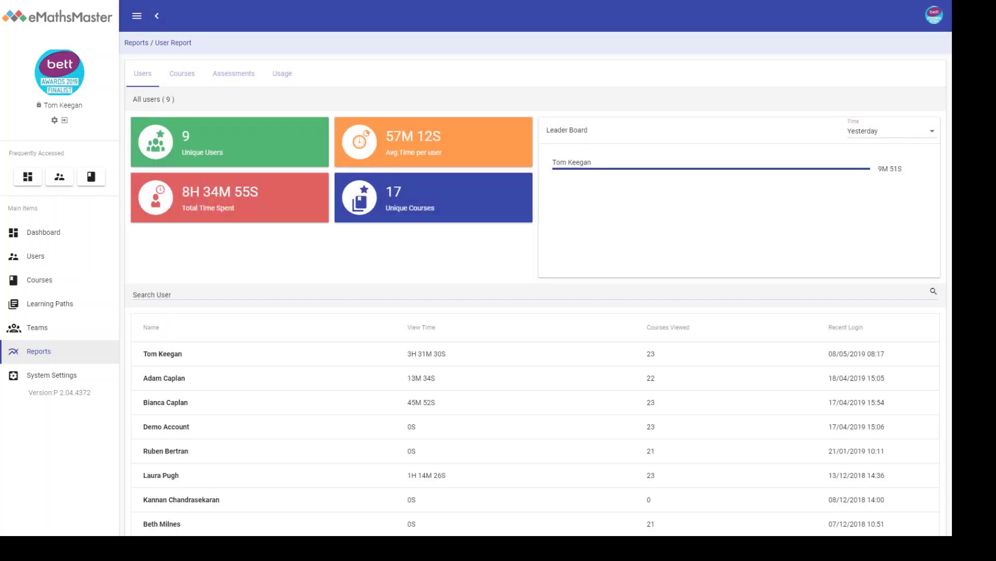
left_click(282, 74)
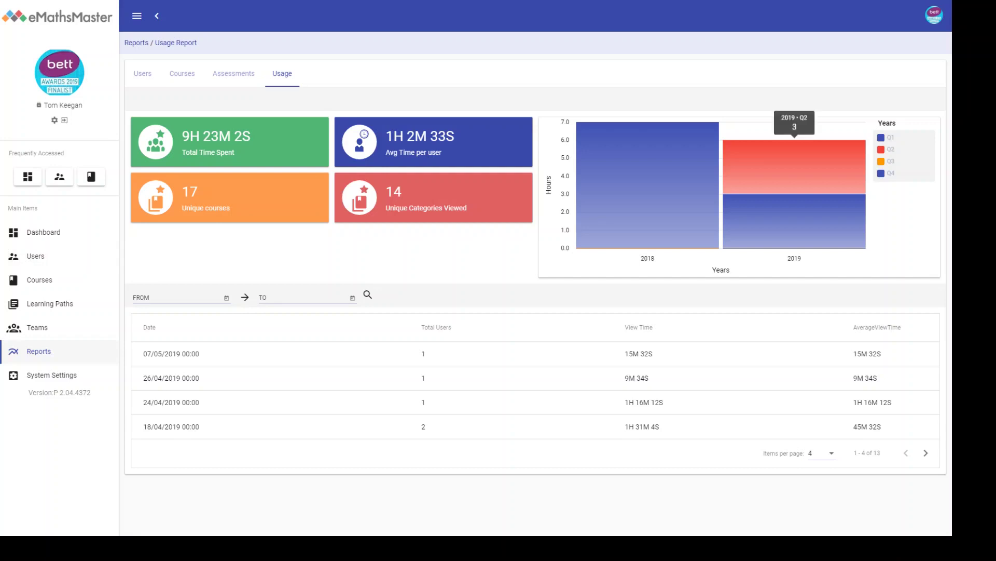
- Switch to the learner training area and look through the dashboard's assigned courses and the course library
left_click(934, 15)
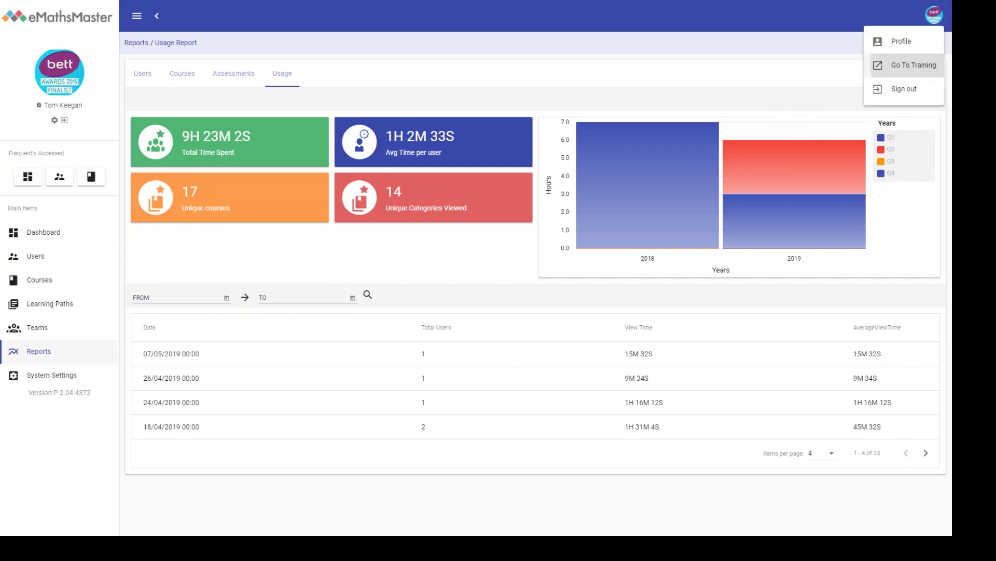
left_click(913, 65)
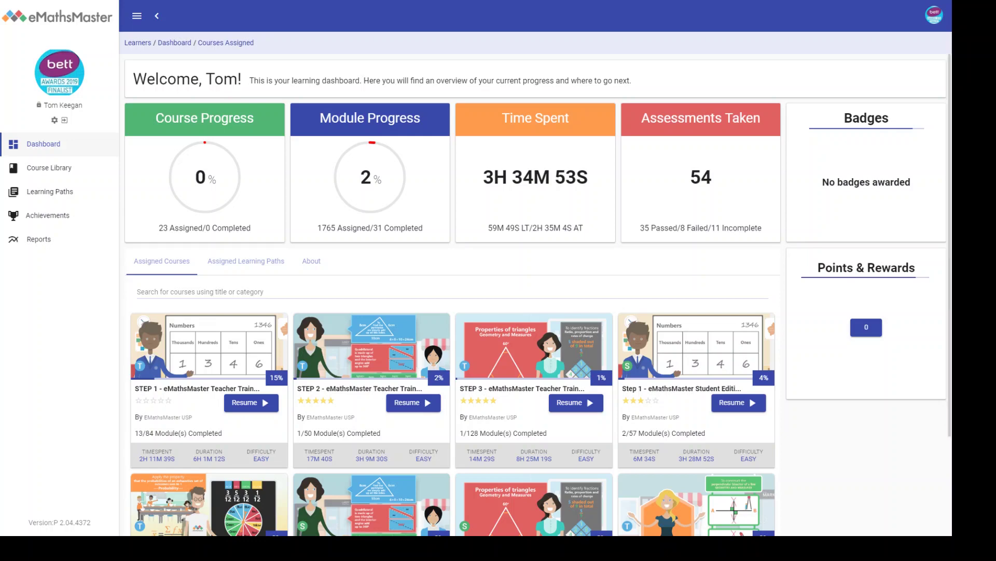
scroll(535, 311, "down", 3)
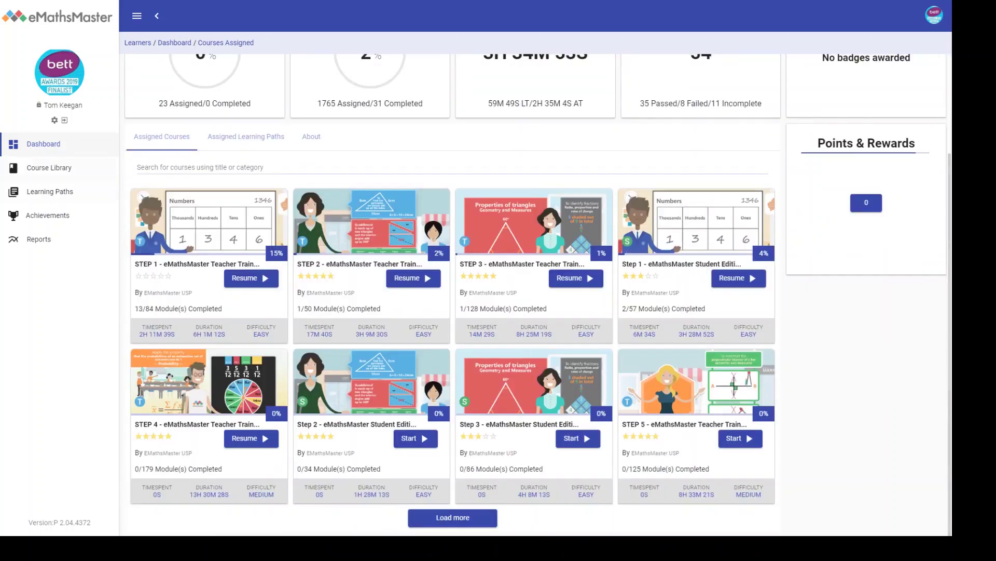
left_click(49, 167)
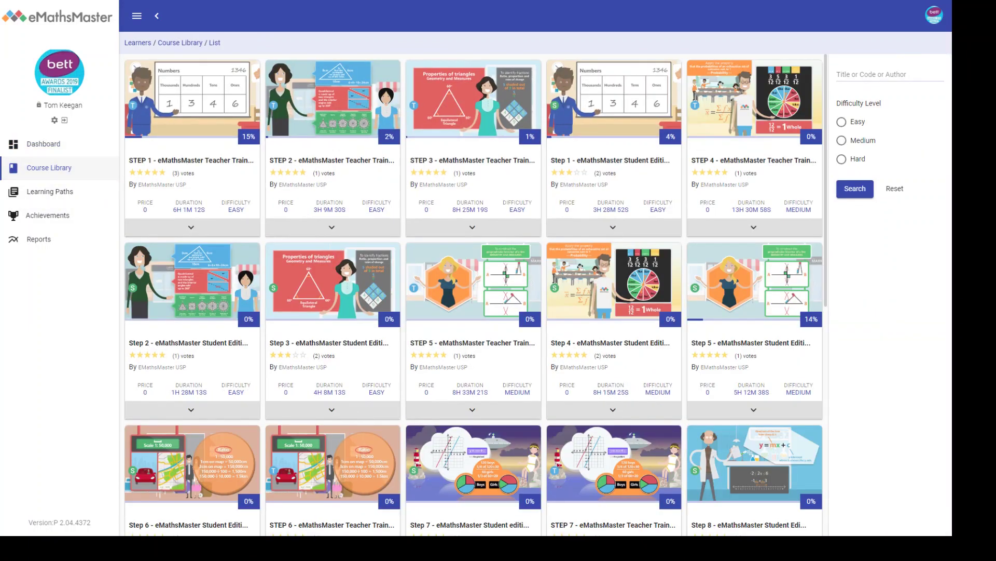
scroll(473, 295, "down", 3)
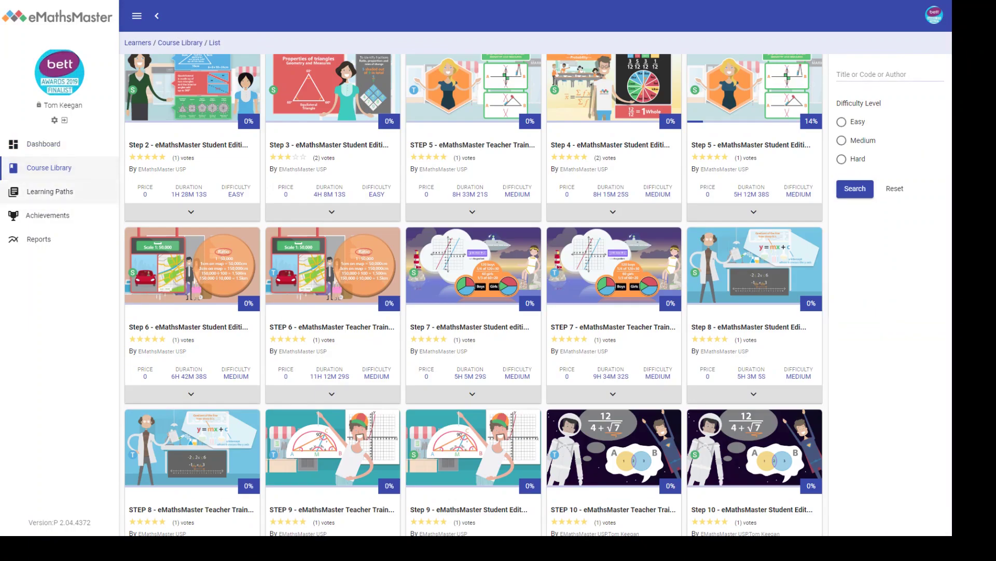
- Open the learner's achievements and view the learning path badges and course badges
left_click(47, 215)
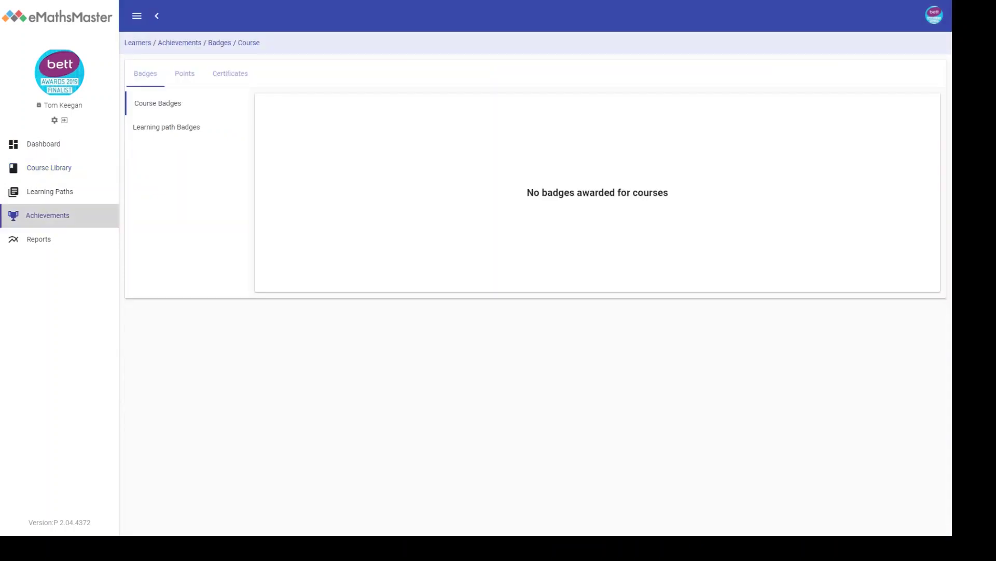
left_click(166, 126)
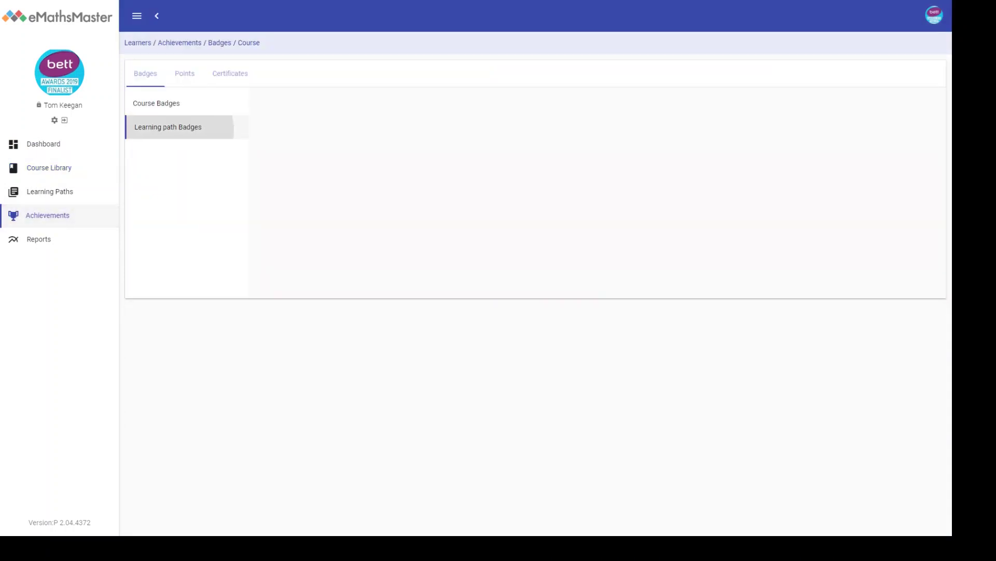
left_click(158, 103)
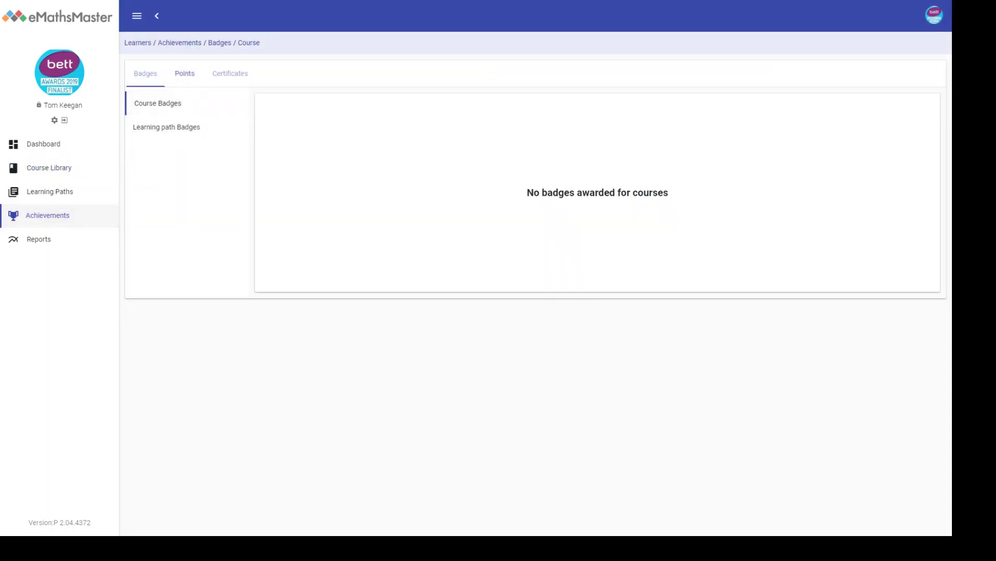
- View the learner's points and the course and learning path certificates
left_click(184, 73)
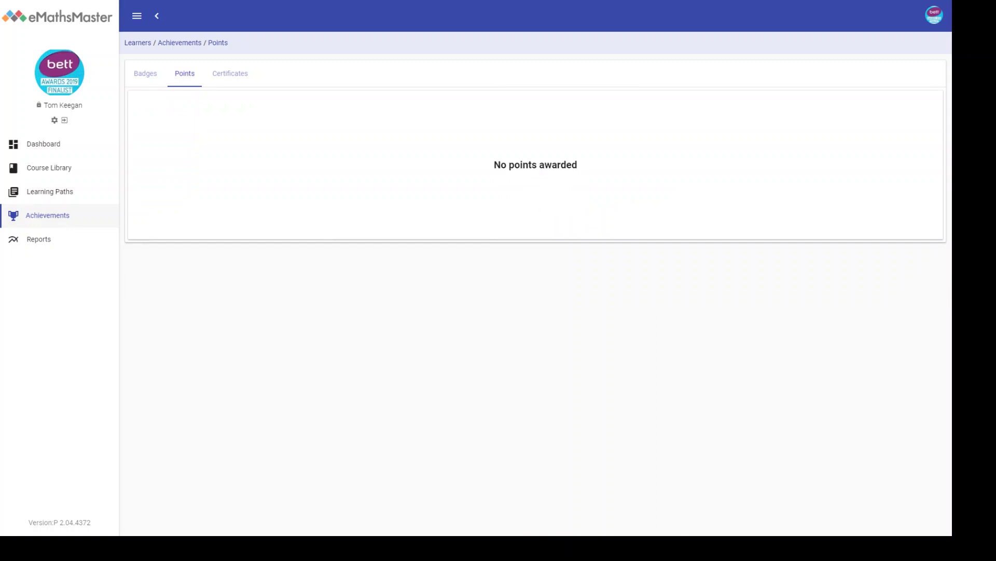
left_click(229, 73)
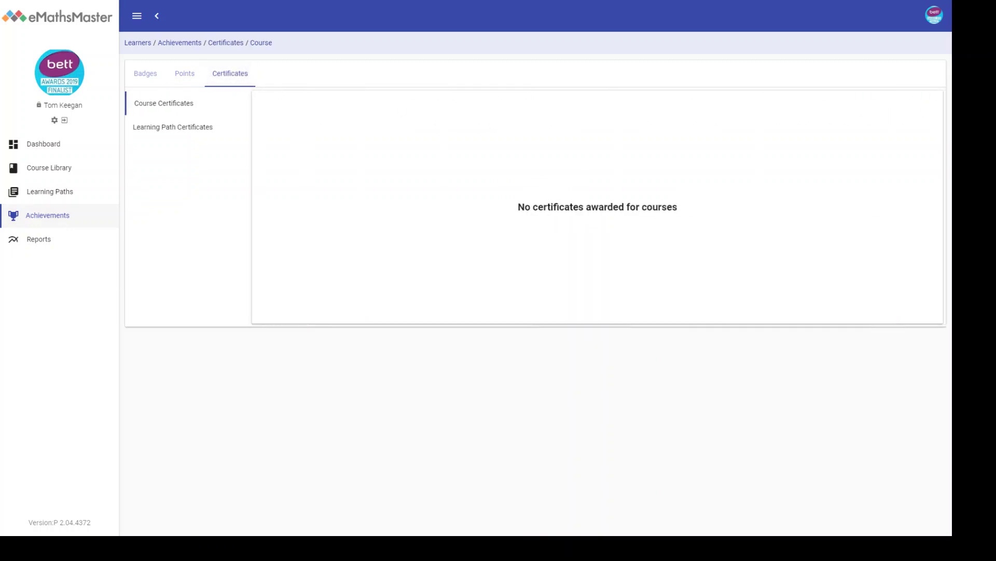
left_click(172, 127)
left_click(163, 103)
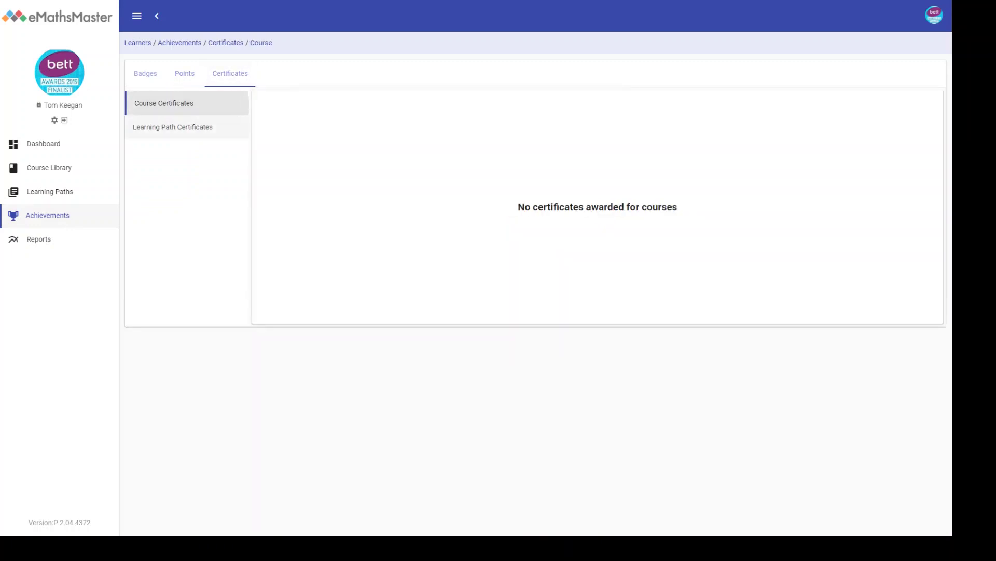
left_click(173, 127)
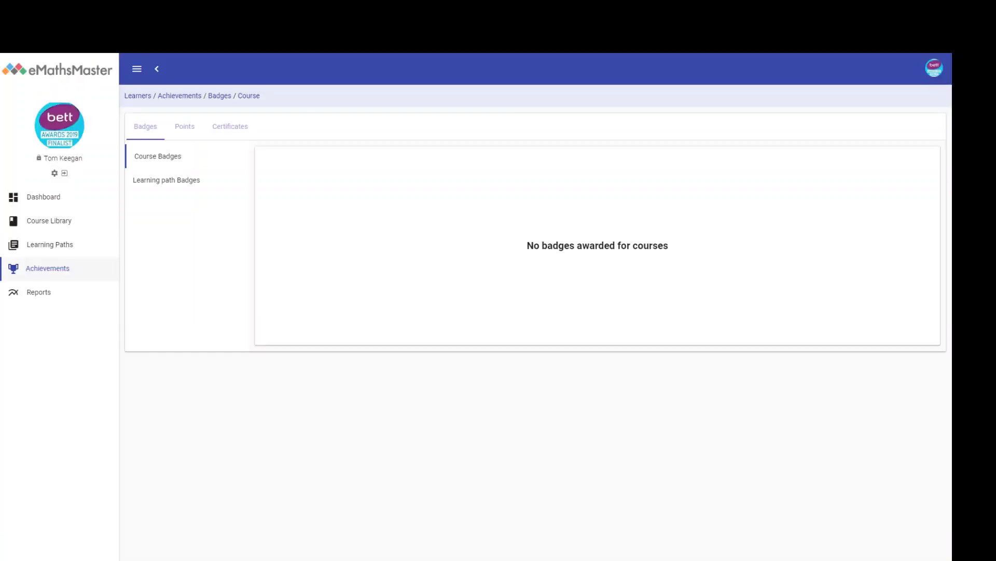
- Open the learner's assessment report and view the failed S1L4TT attempt from 07/05/2019 12:21
left_click(39, 291)
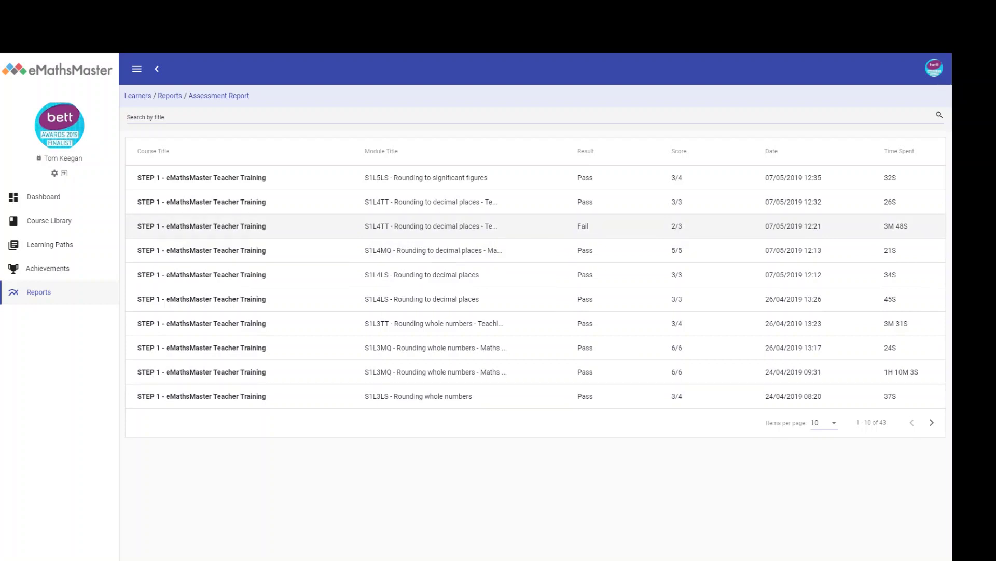
left_click(202, 227)
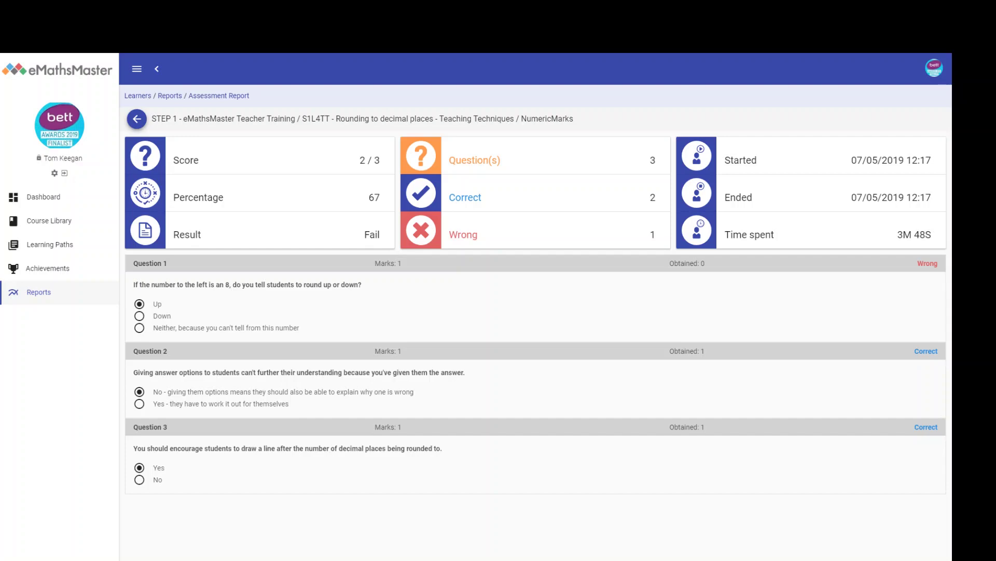
- From the learning dashboard, open the STEP 1 teacher training's S1L4TT Teaching Techniques assessment, and expand module 15, "S1L5LS - Rounding to significant figures"
left_click(43, 197)
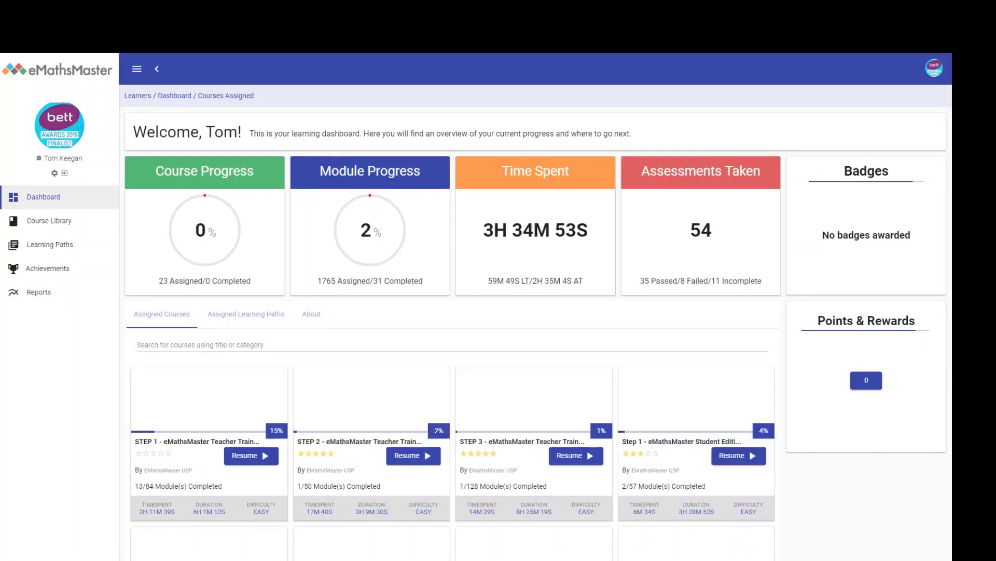
left_click(209, 398)
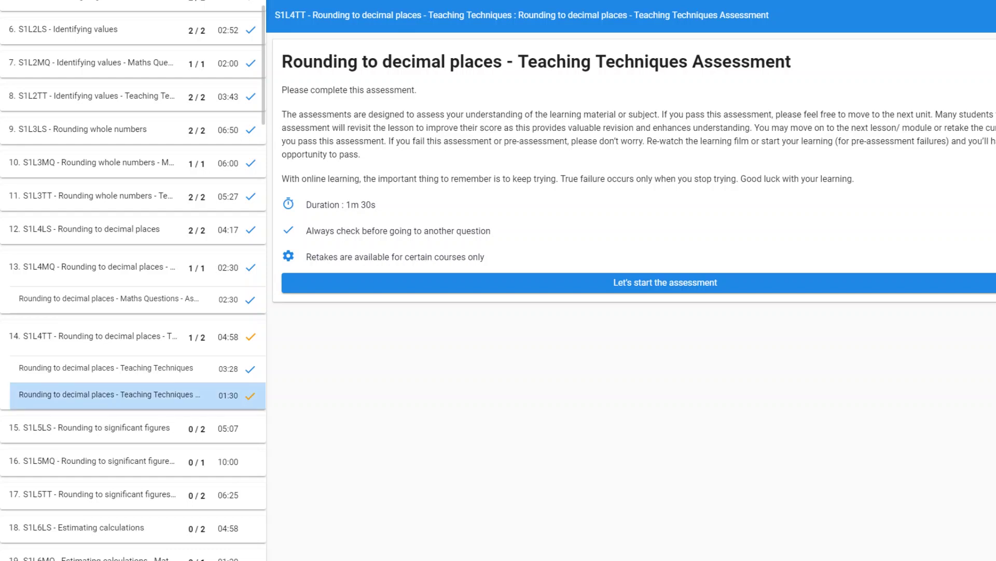
left_click(99, 430)
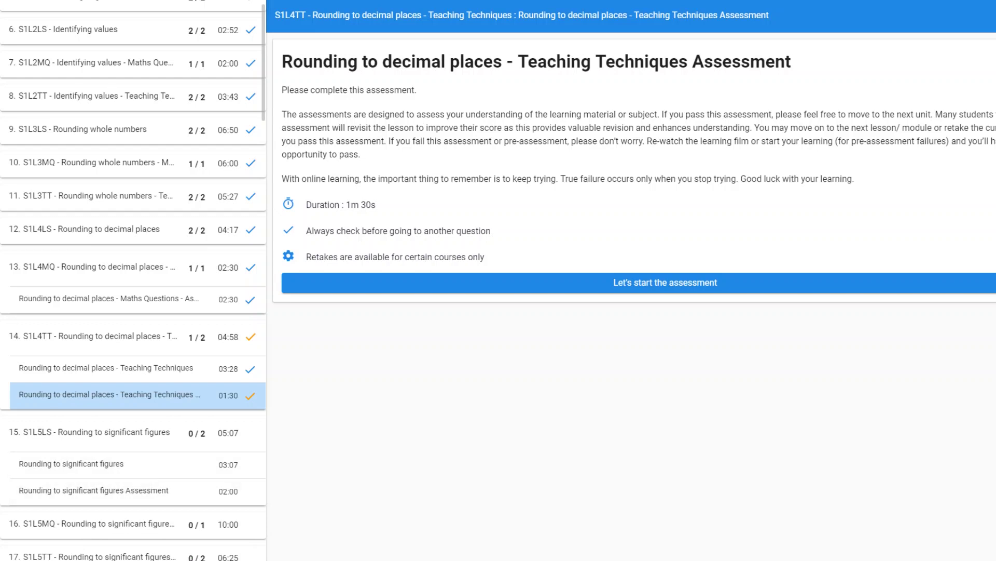